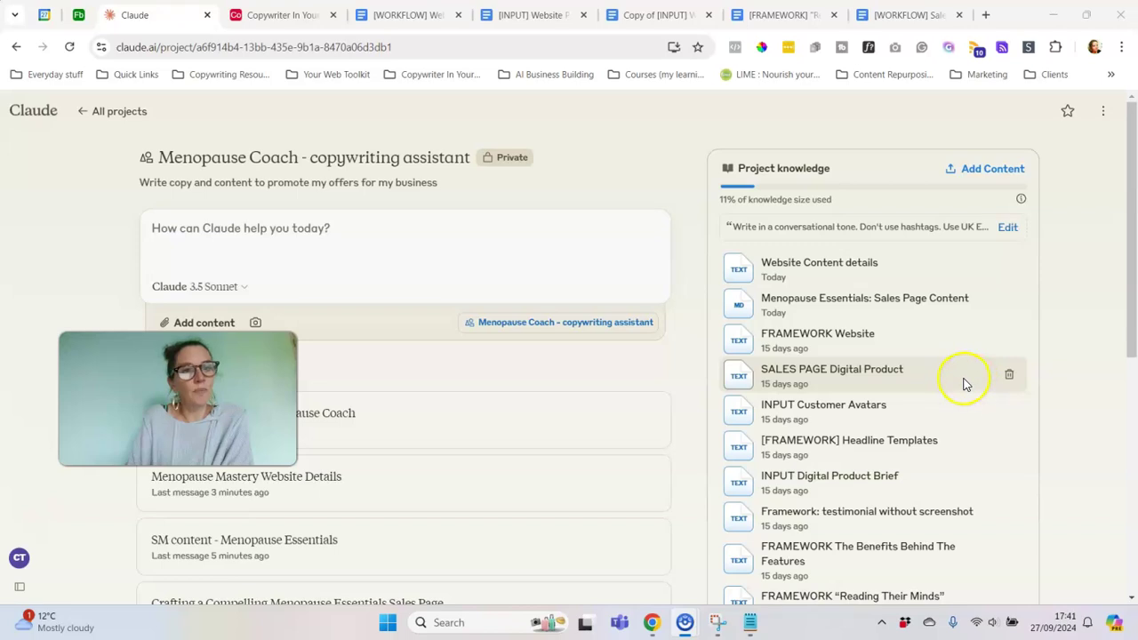
Preview the Brand Voice, Messaging Matrix and Testimonials knowledge files, closing each after reading
{"action": "scroll", "coordinate": [934, 459], "scroll_direction": "down", "scroll_amount": 2}
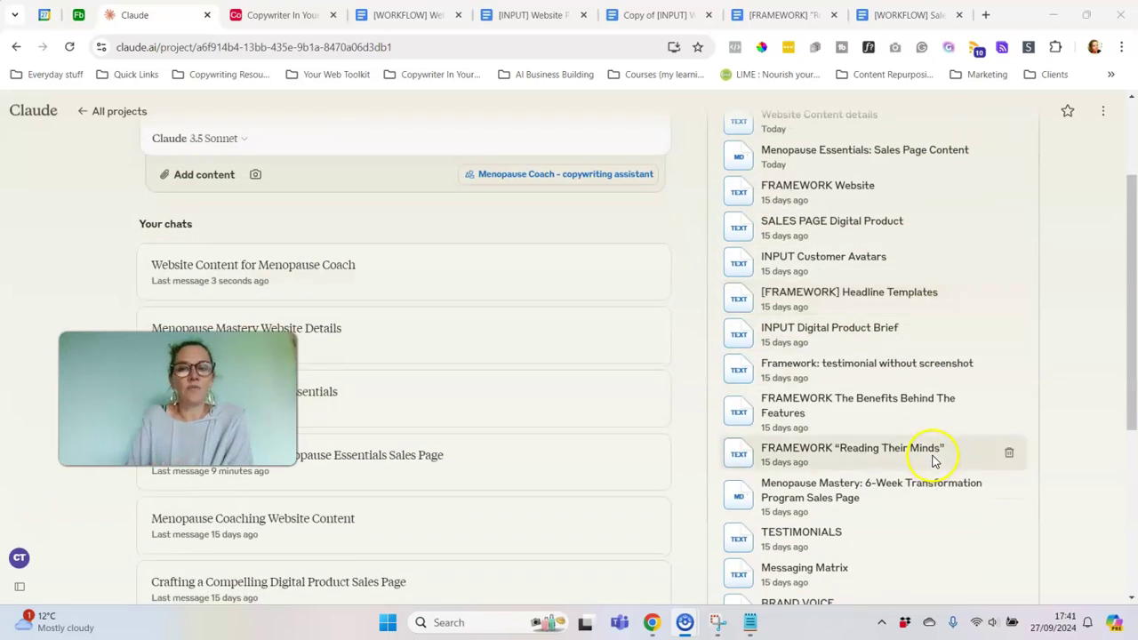
{"action": "scroll", "coordinate": [933, 460], "scroll_direction": "down", "scroll_amount": 2}
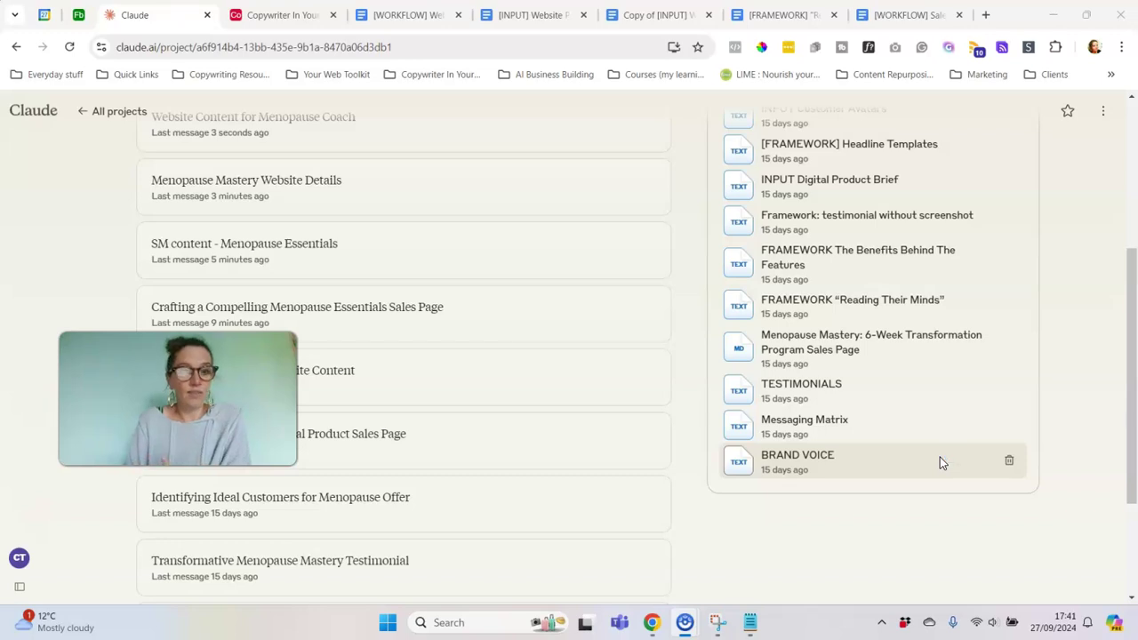
{"action": "scroll", "coordinate": [937, 452], "scroll_direction": "up", "scroll_amount": 2}
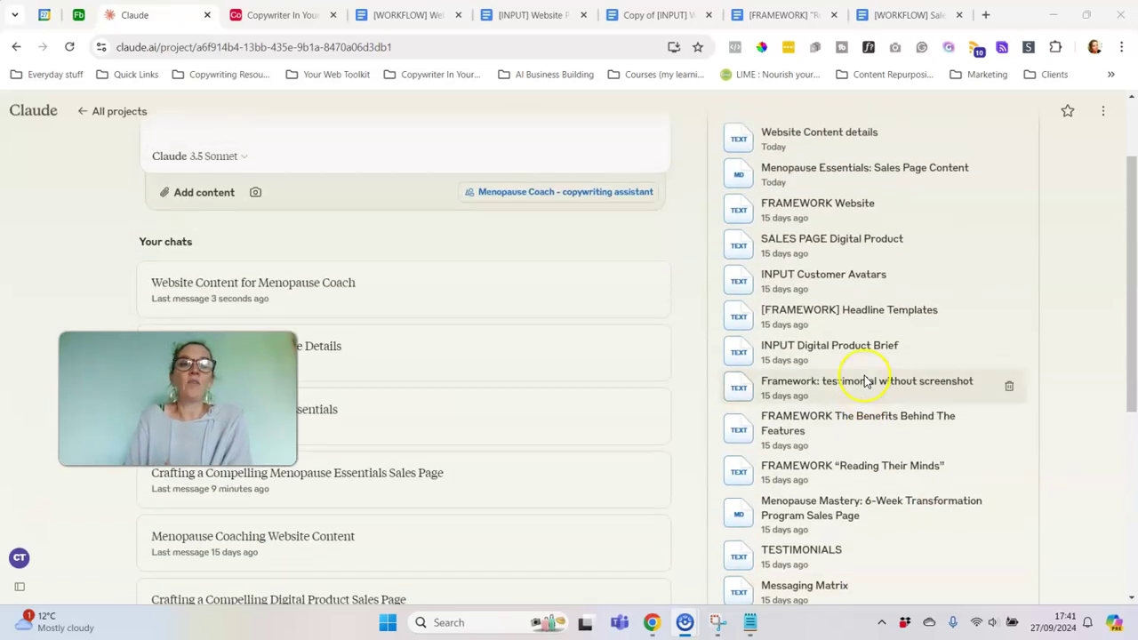
{"action": "scroll", "coordinate": [864, 381], "scroll_direction": "up", "scroll_amount": 2}
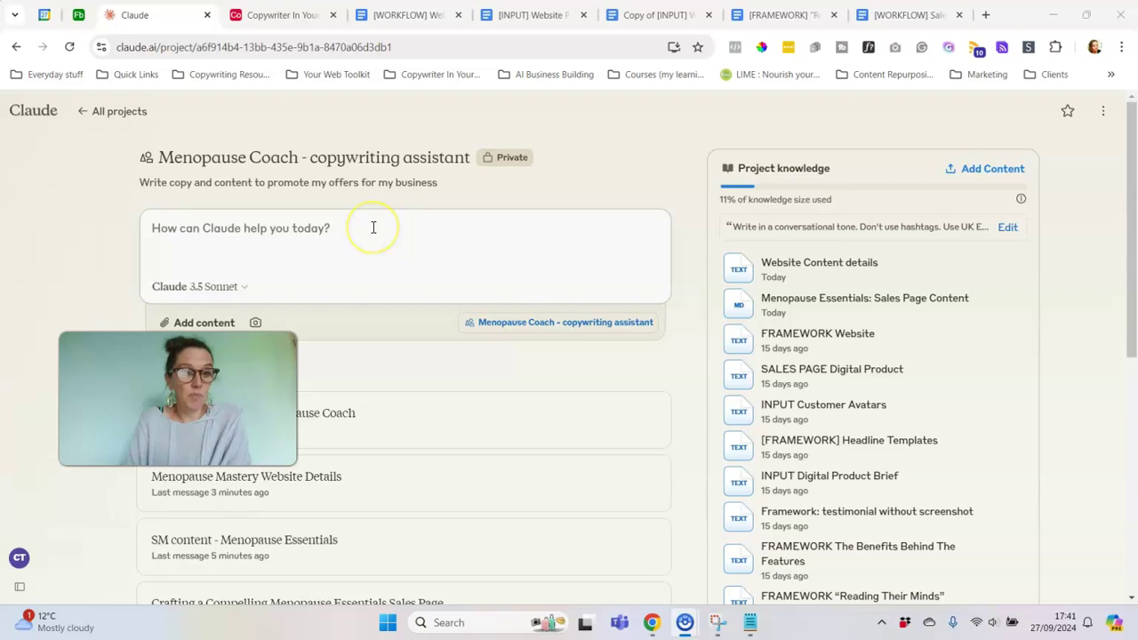
{"action": "scroll", "coordinate": [737, 406], "scroll_direction": "down", "scroll_amount": 5}
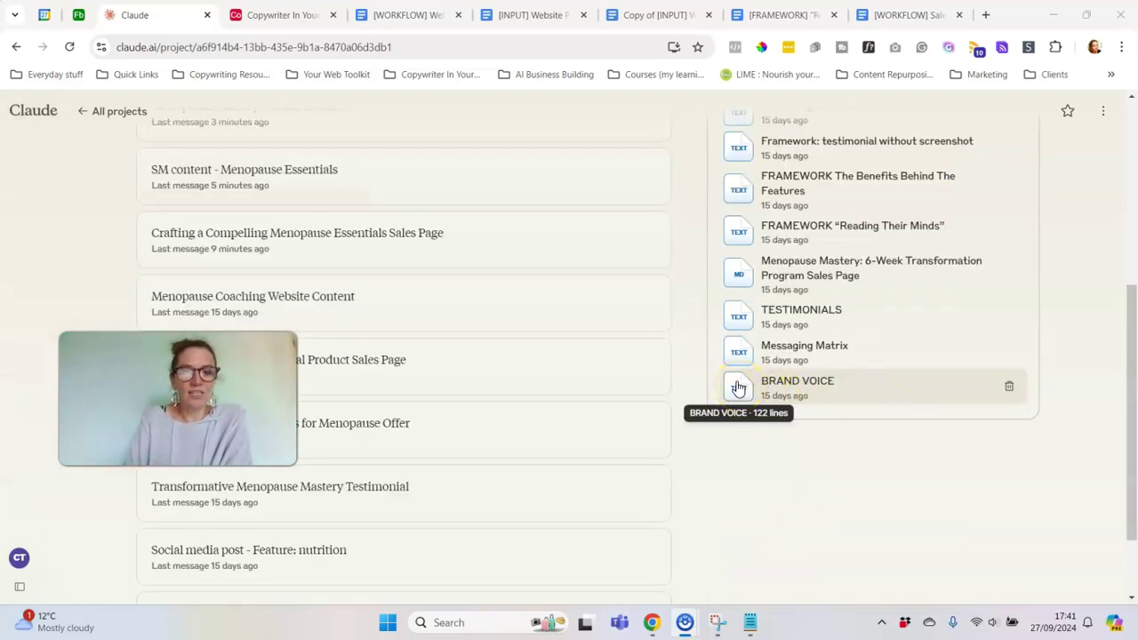
{"action": "left_click", "coordinate": [738, 387]}
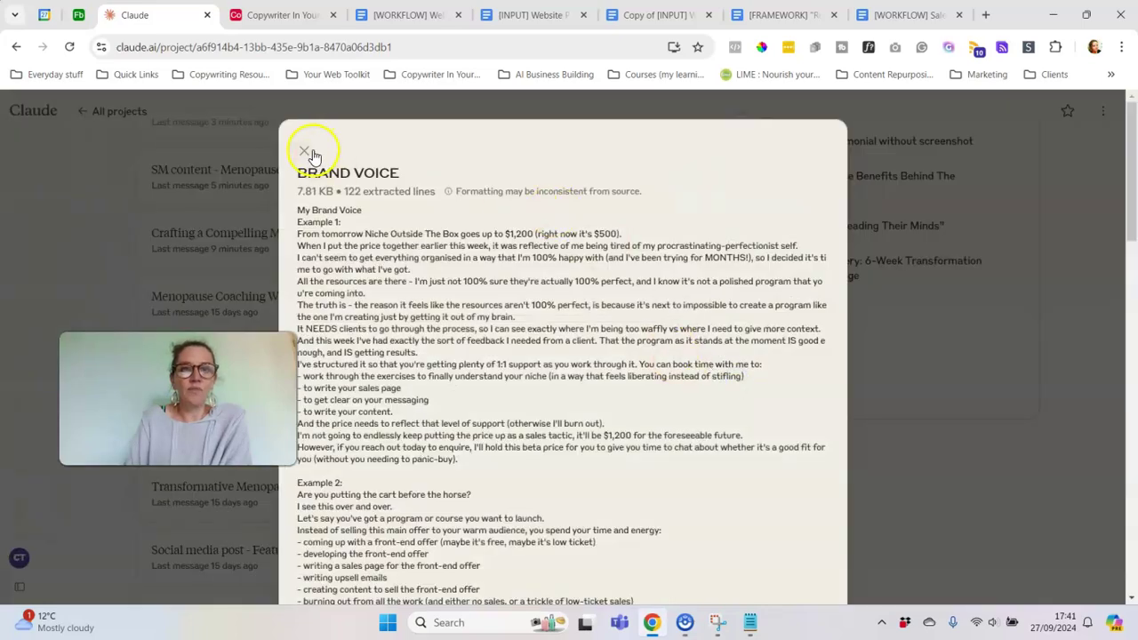
{"action": "left_click", "coordinate": [305, 151]}
{"action": "left_click", "coordinate": [741, 354]}
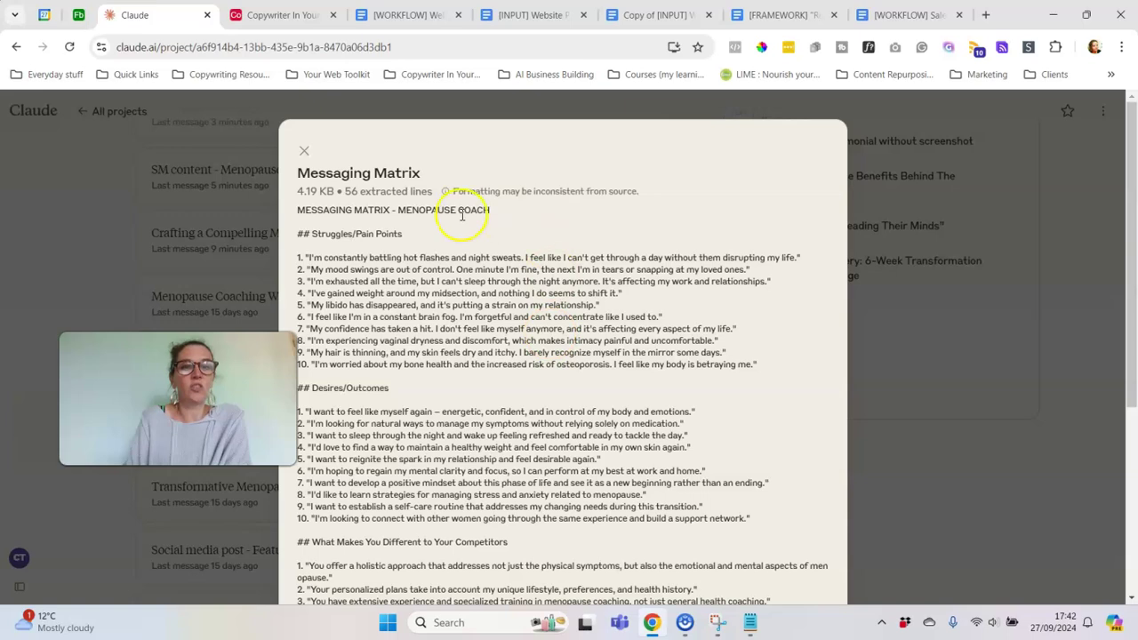
{"action": "left_click", "coordinate": [302, 151]}
{"action": "left_click", "coordinate": [743, 324]}
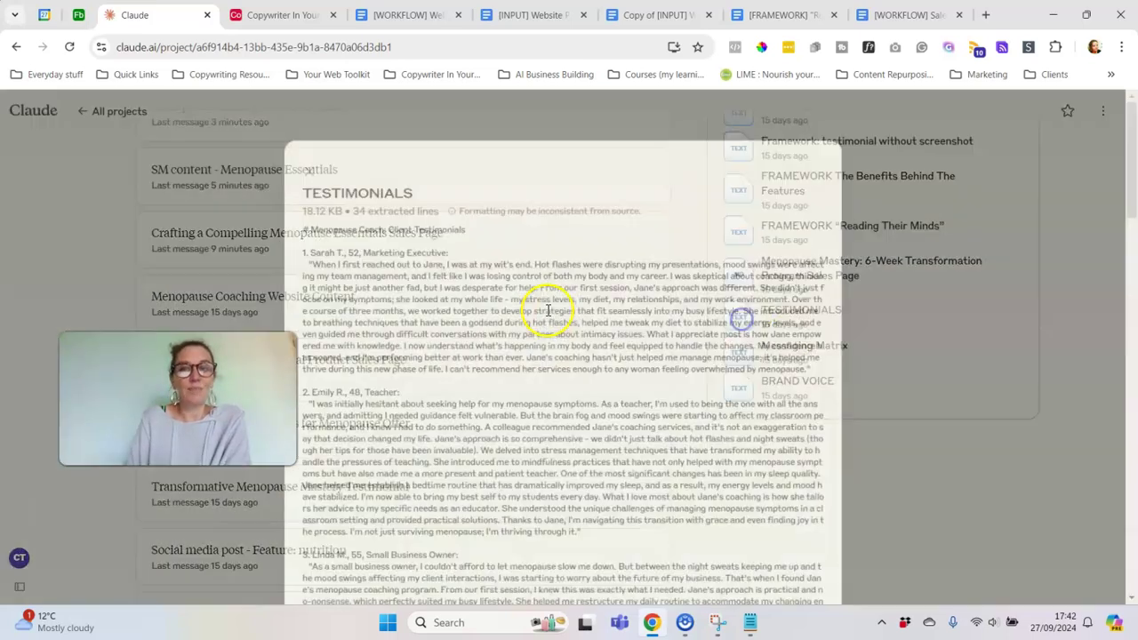
{"action": "left_click", "coordinate": [307, 148]}
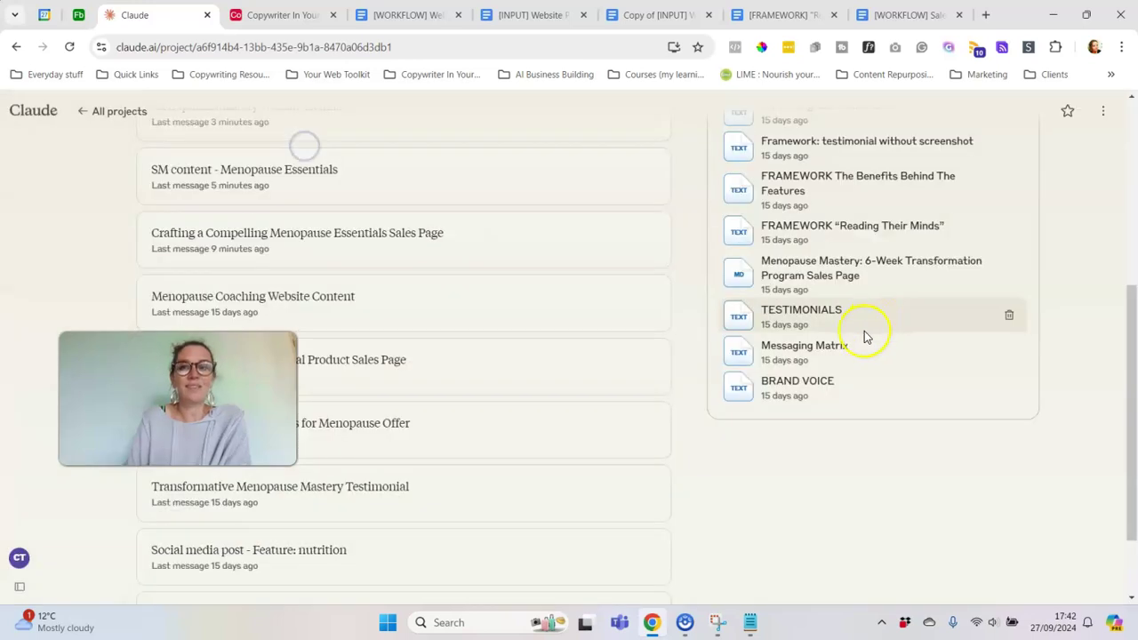
Read through the INPUT Digital Product Brief file, then close it
{"action": "scroll", "coordinate": [880, 365], "scroll_direction": "up", "scroll_amount": 3}
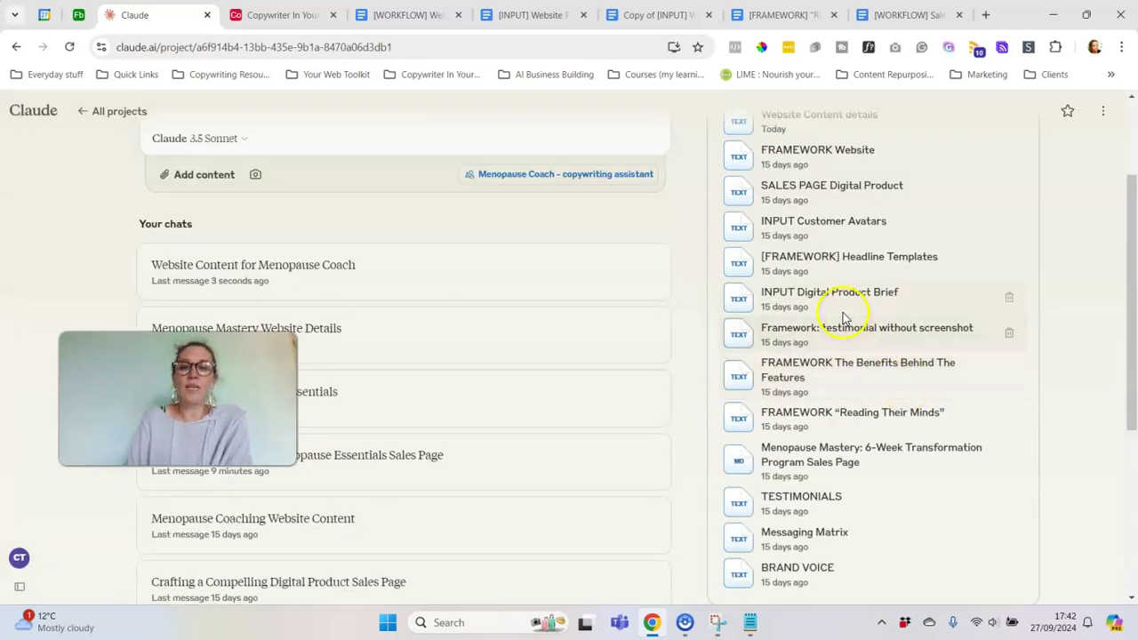
{"action": "left_click", "coordinate": [767, 297]}
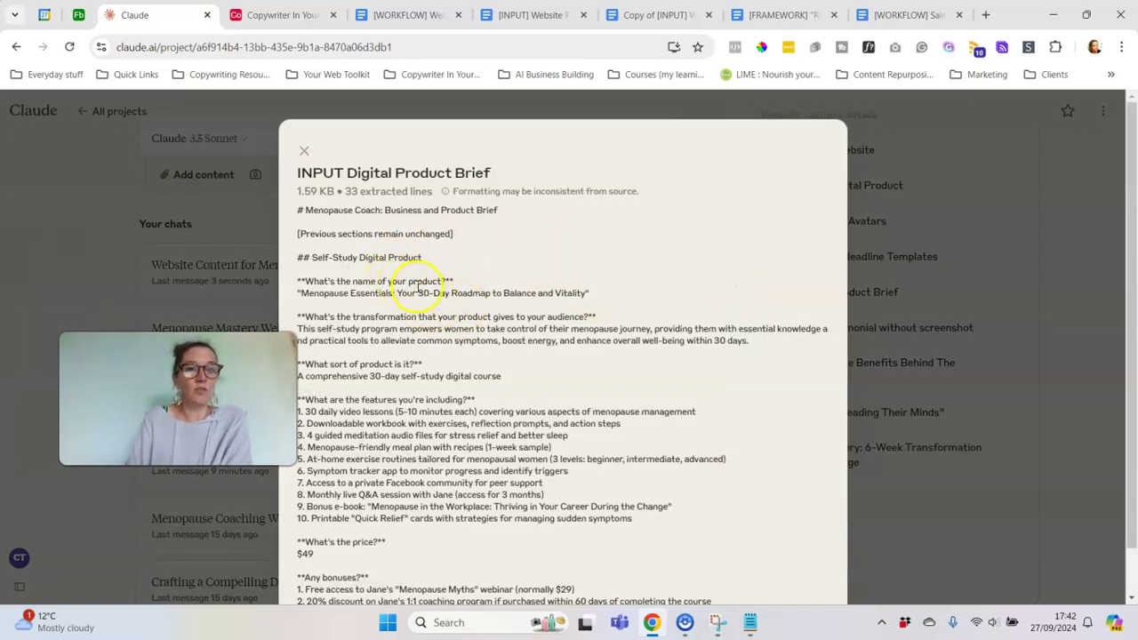
{"action": "scroll", "coordinate": [460, 315], "scroll_direction": "down", "scroll_amount": 1}
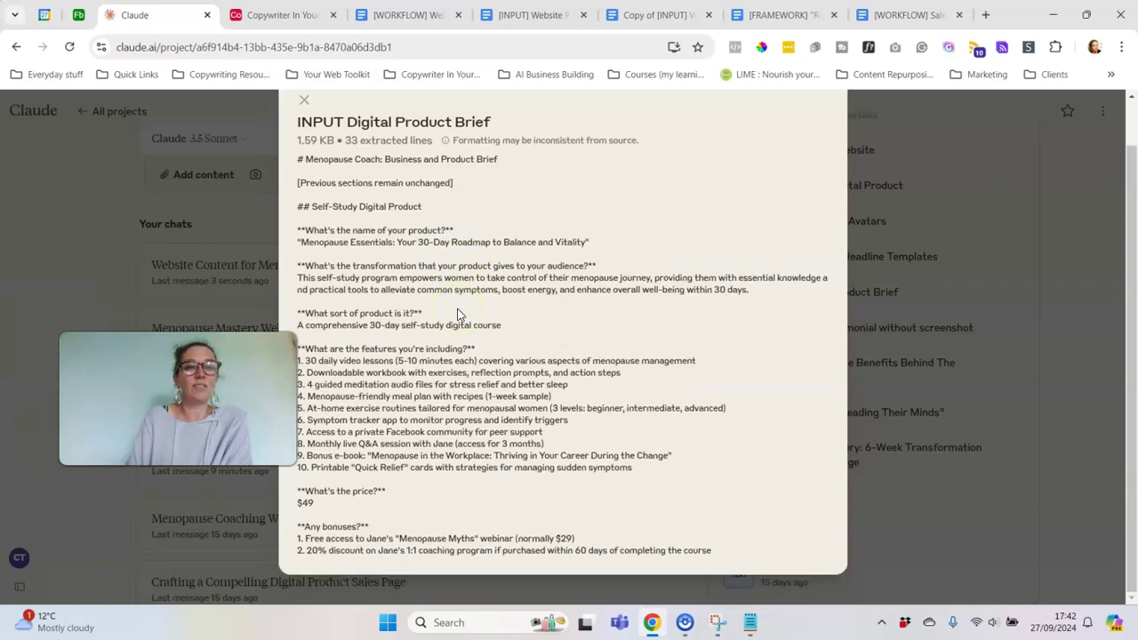
{"action": "scroll", "coordinate": [427, 494], "scroll_direction": "up", "scroll_amount": 1}
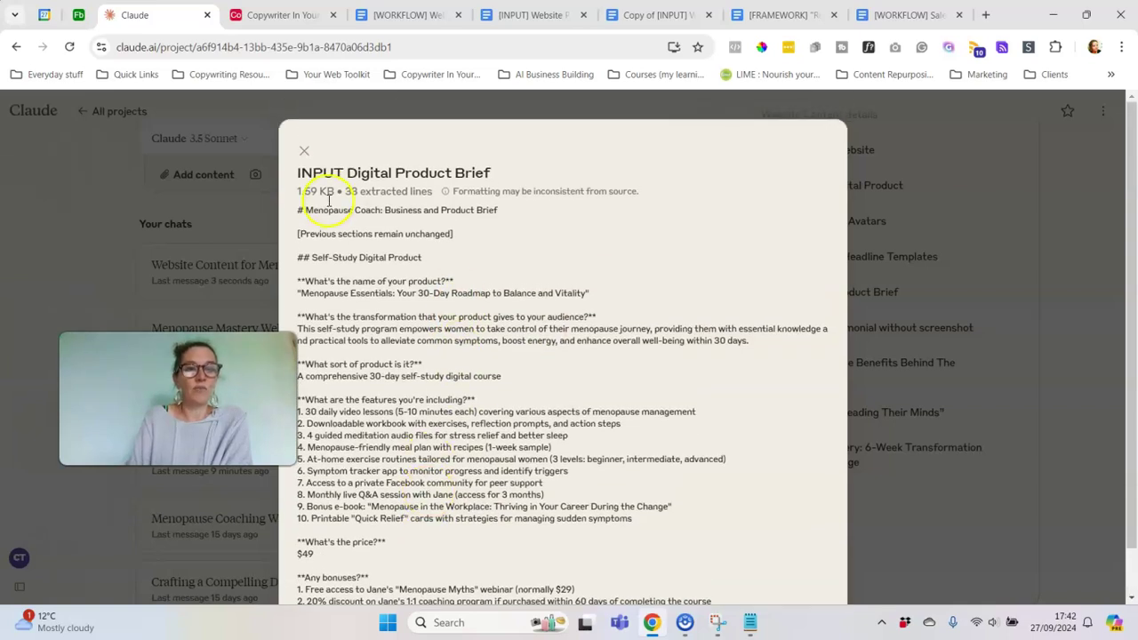
{"action": "left_click", "coordinate": [302, 153]}
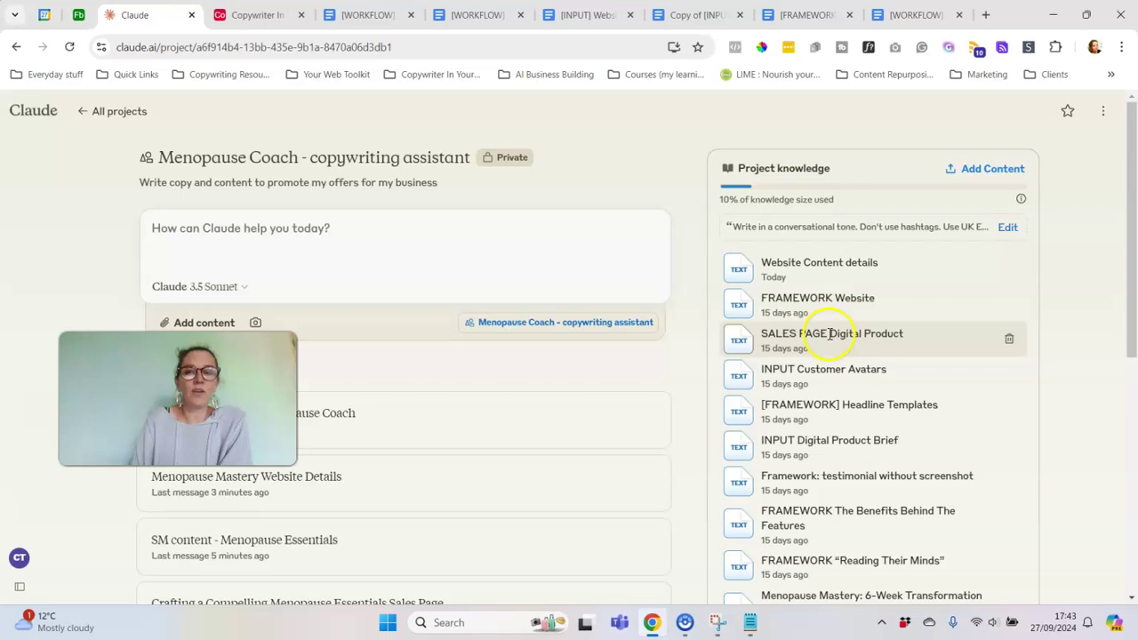
Read through the SALES PAGE Digital Product template, then close it
{"action": "left_click", "coordinate": [773, 336]}
{"action": "scroll", "coordinate": [457, 316], "scroll_direction": "down", "scroll_amount": 2}
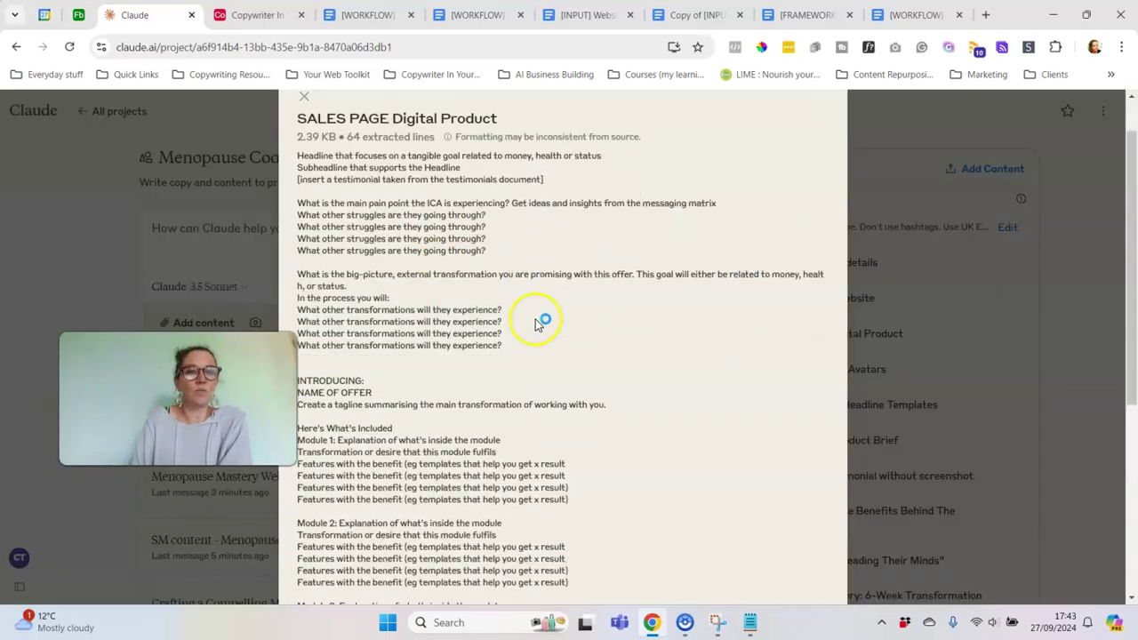
{"action": "scroll", "coordinate": [538, 322], "scroll_direction": "down", "scroll_amount": 4}
{"action": "scroll", "coordinate": [480, 276], "scroll_direction": "up", "scroll_amount": 5}
{"action": "left_click", "coordinate": [304, 152]}
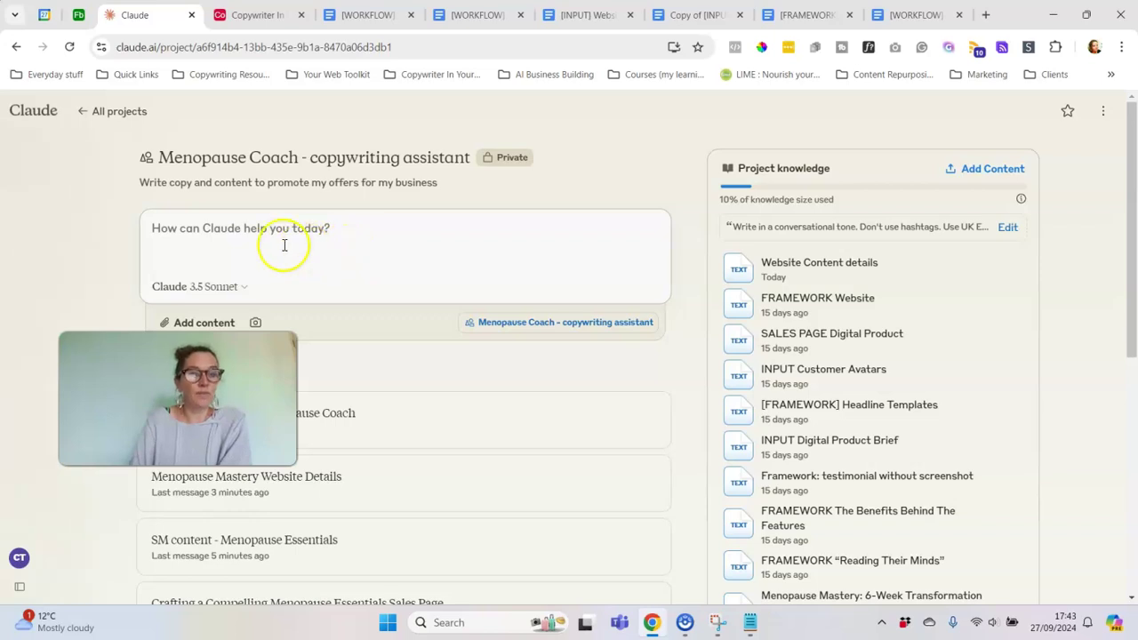
Send the prepared prompt requesting a digital product sales page with five headlines and subheadlines
{"action": "type", "text": "Fill out the [FRAMEWORK] Sales Page for Digital Products document using information from the INPUT Digital Product Briefdocument. Supply 5 versions of the Headline and 5 versions of the Subheadline. Use the [FRAMEWORK] Headline Templates document to create a variety of headlines and subheadlines based on different formulas. Write using my brand voice details."}
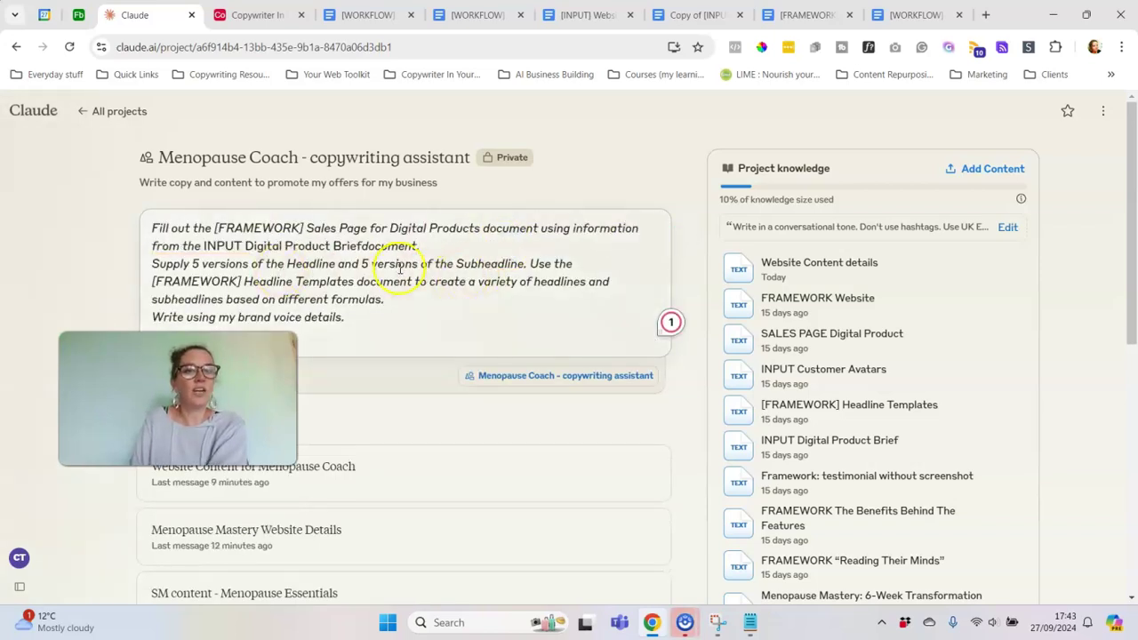
{"action": "key", "text": "Return"}
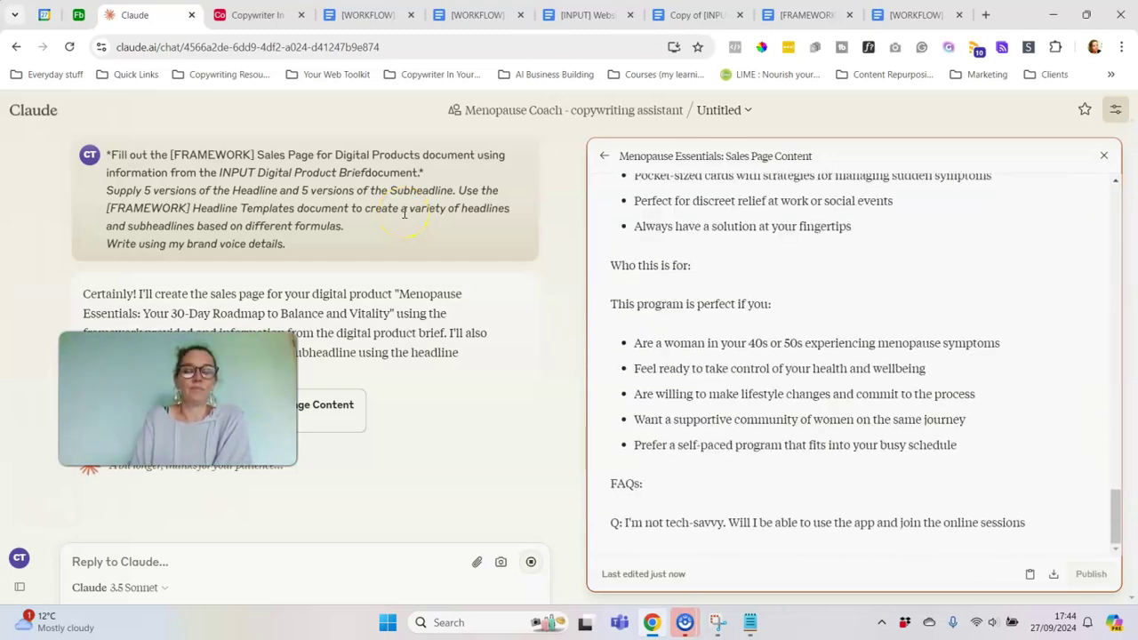
Scroll through the generated Menopause Essentials sales page draft in the artifact panel
{"action": "left_click_drag", "start_coordinate": [1114, 524], "coordinate": [725, 207]}
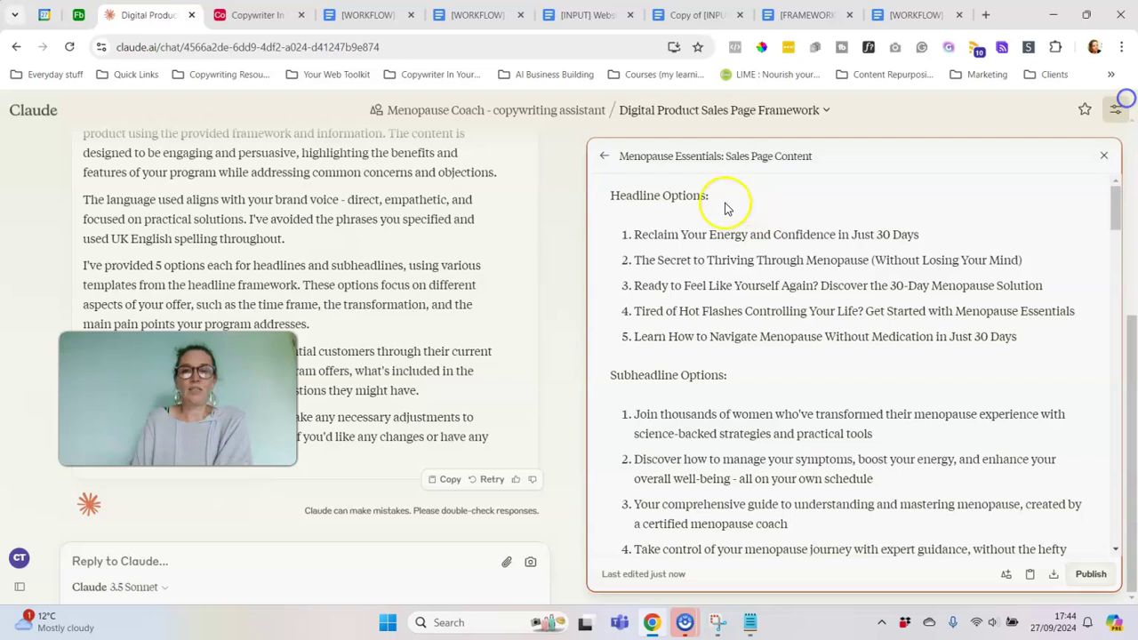
{"action": "scroll", "coordinate": [746, 258], "scroll_direction": "down", "scroll_amount": 1}
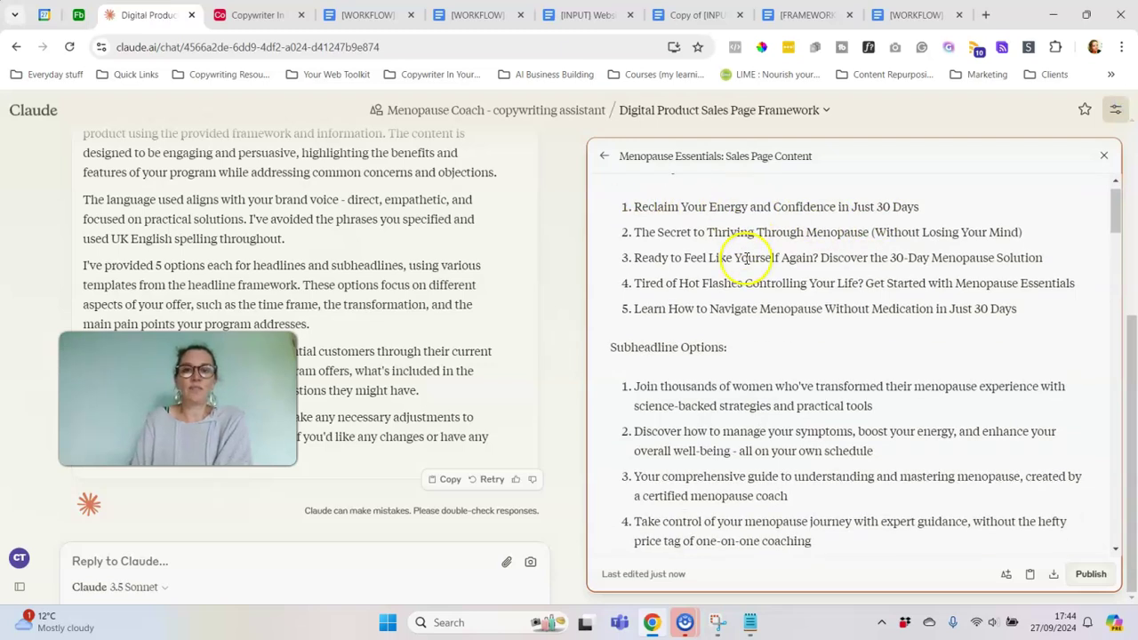
{"action": "scroll", "coordinate": [745, 258], "scroll_direction": "down", "scroll_amount": 1}
{"action": "scroll", "coordinate": [749, 261], "scroll_direction": "down", "scroll_amount": 1}
{"action": "scroll", "coordinate": [774, 290], "scroll_direction": "down", "scroll_amount": 2}
{"action": "scroll", "coordinate": [859, 308], "scroll_direction": "down", "scroll_amount": 2}
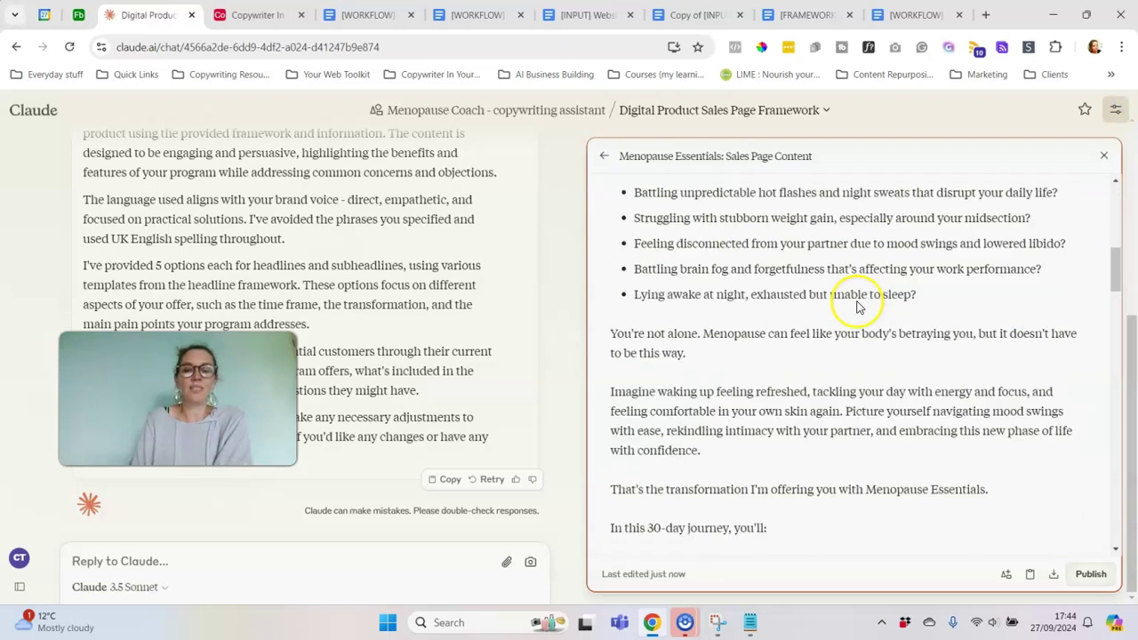
{"action": "scroll", "coordinate": [859, 308], "scroll_direction": "down", "scroll_amount": 2}
{"action": "scroll", "coordinate": [884, 381], "scroll_direction": "down", "scroll_amount": 2}
{"action": "scroll", "coordinate": [883, 378], "scroll_direction": "down", "scroll_amount": 2}
{"action": "scroll", "coordinate": [886, 372], "scroll_direction": "down", "scroll_amount": 1}
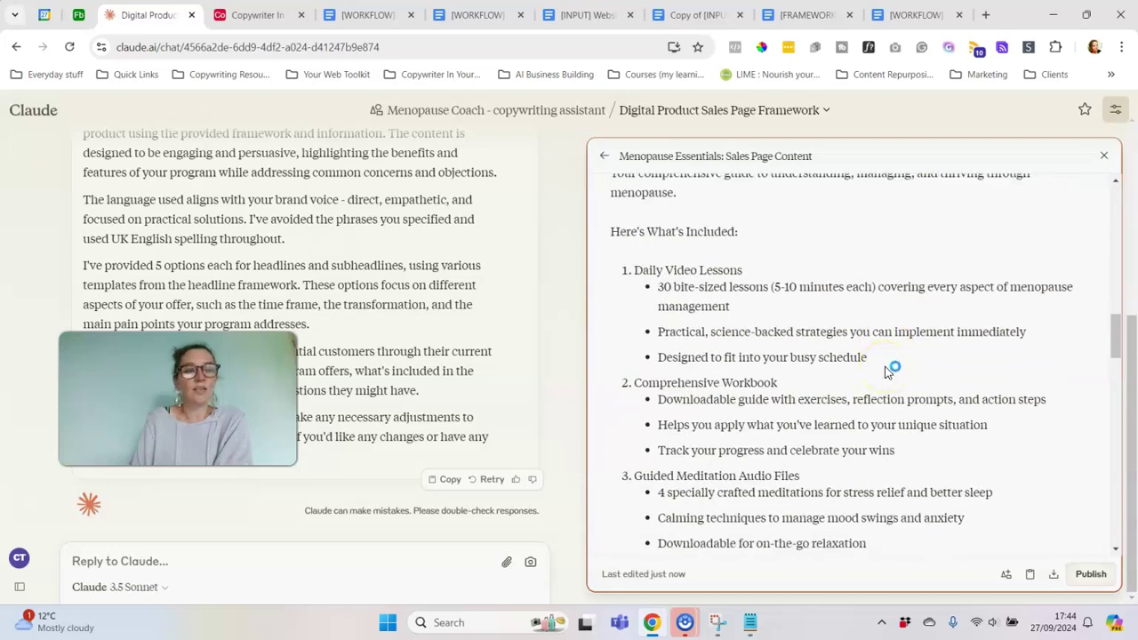
{"action": "scroll", "coordinate": [886, 372], "scroll_direction": "down", "scroll_amount": 2}
{"action": "scroll", "coordinate": [886, 371], "scroll_direction": "down", "scroll_amount": 3}
{"action": "scroll", "coordinate": [886, 372], "scroll_direction": "down", "scroll_amount": 2}
{"action": "scroll", "coordinate": [887, 372], "scroll_direction": "down", "scroll_amount": 2}
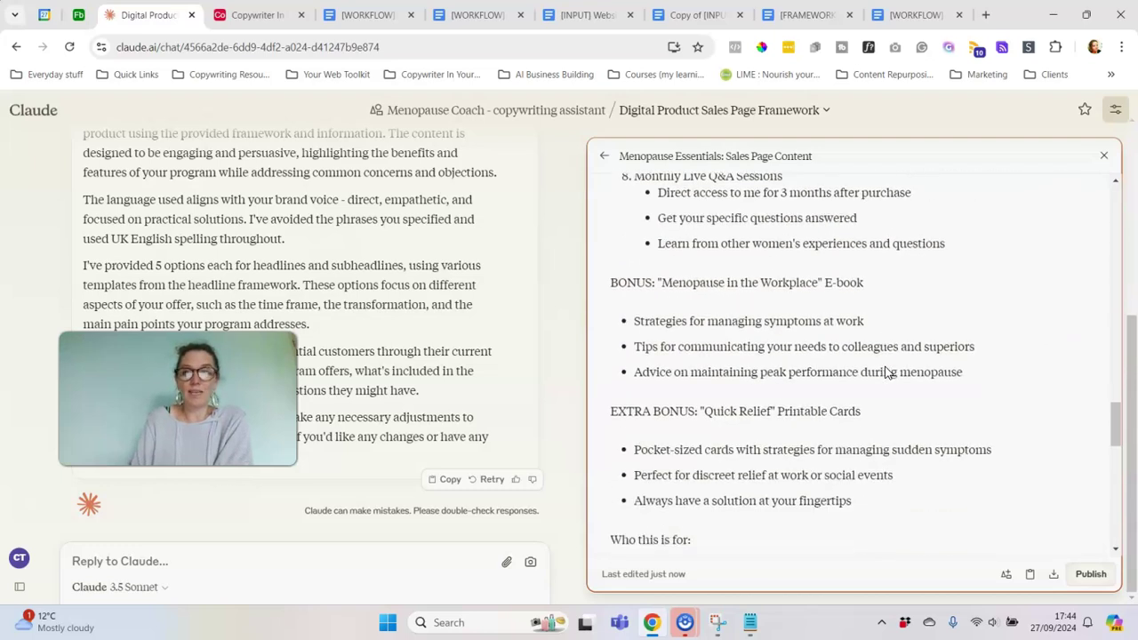
{"action": "scroll", "coordinate": [887, 372], "scroll_direction": "down", "scroll_amount": 1}
Add the Menopause Essentials sales page draft to the project's knowledge
{"action": "left_click", "coordinate": [1006, 573]}
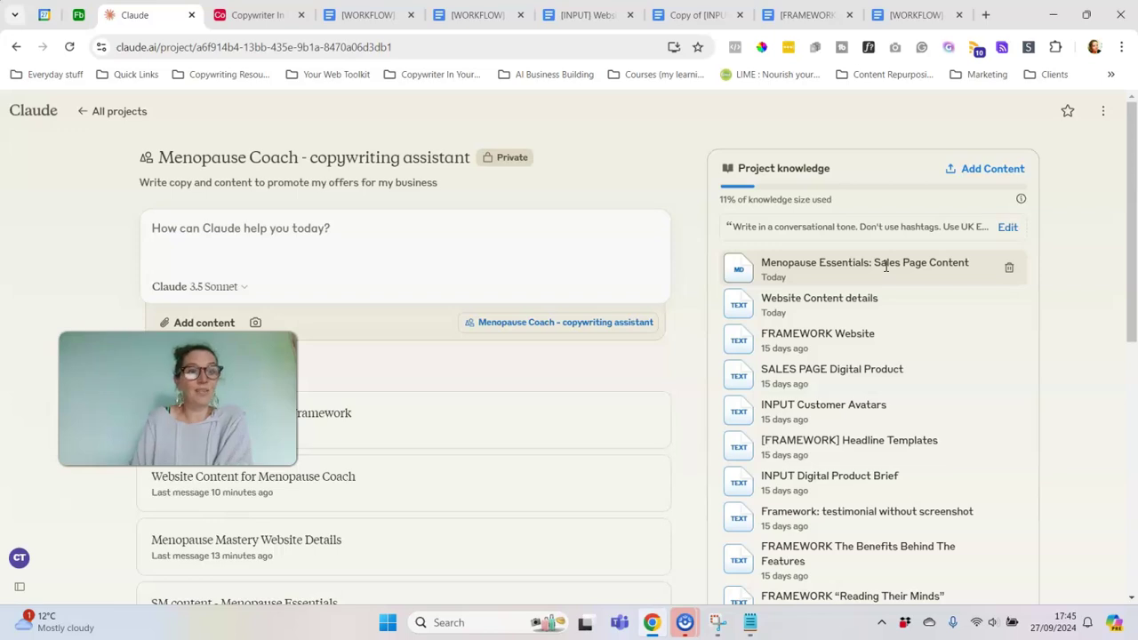
{"action": "scroll", "coordinate": [887, 267], "scroll_direction": "down", "scroll_amount": 3}
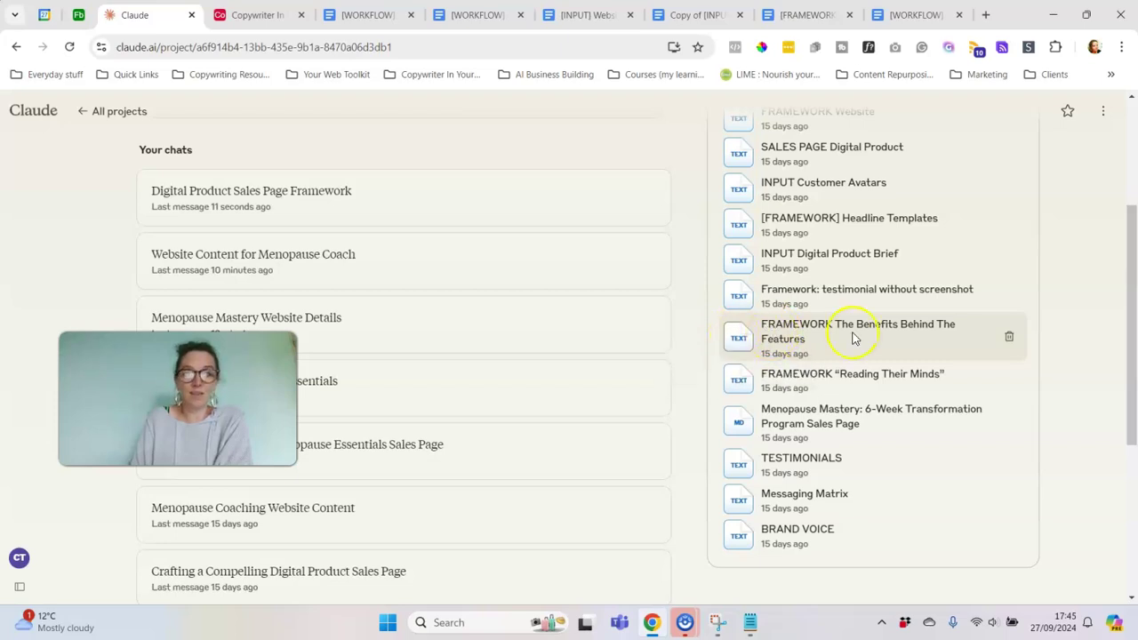
{"action": "scroll", "coordinate": [852, 337], "scroll_direction": "up", "scroll_amount": 3}
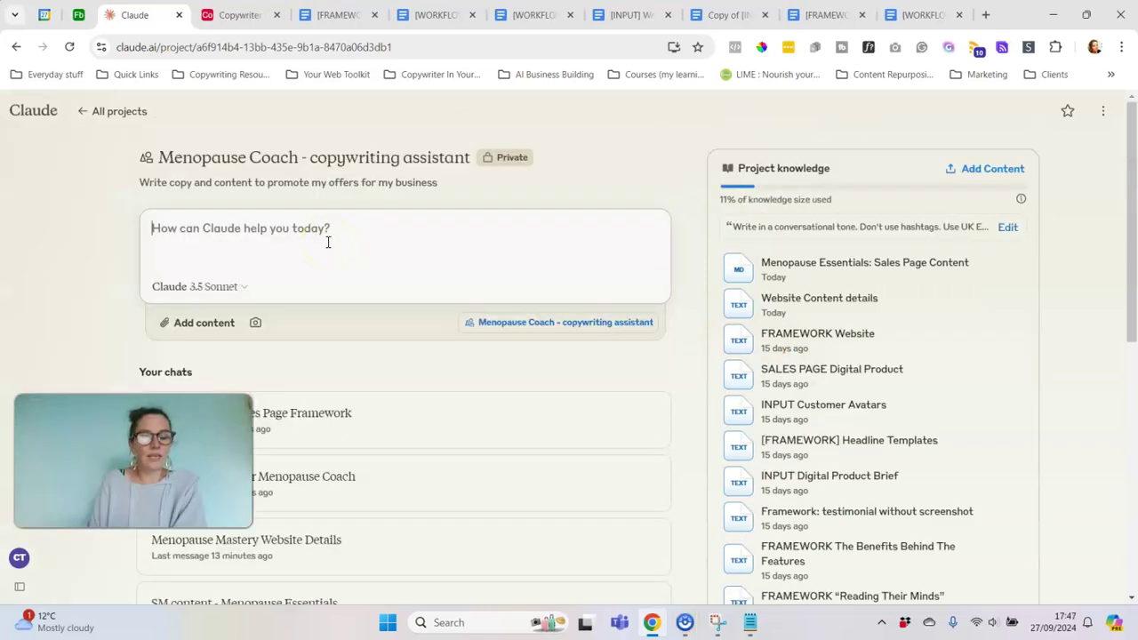
Request a 500-word Facebook/LinkedIn post on the Menopause Friendly Meal Plan using Benefits Behind The Features
{"action": "left_click", "coordinate": [328, 241]}
{"action": "type", "text": "Write a 500 word post for Facebook/LinkedIn Follow the framework: Benefits Behind The Features Seed idea: Pick something relevant from the Messaging Matrix Which feature(s):  Menopause Friendly Meal Plan Offer: Sales Page For Menopause Essentials: Sales Page Content"}
{"action": "key", "text": "Return"}
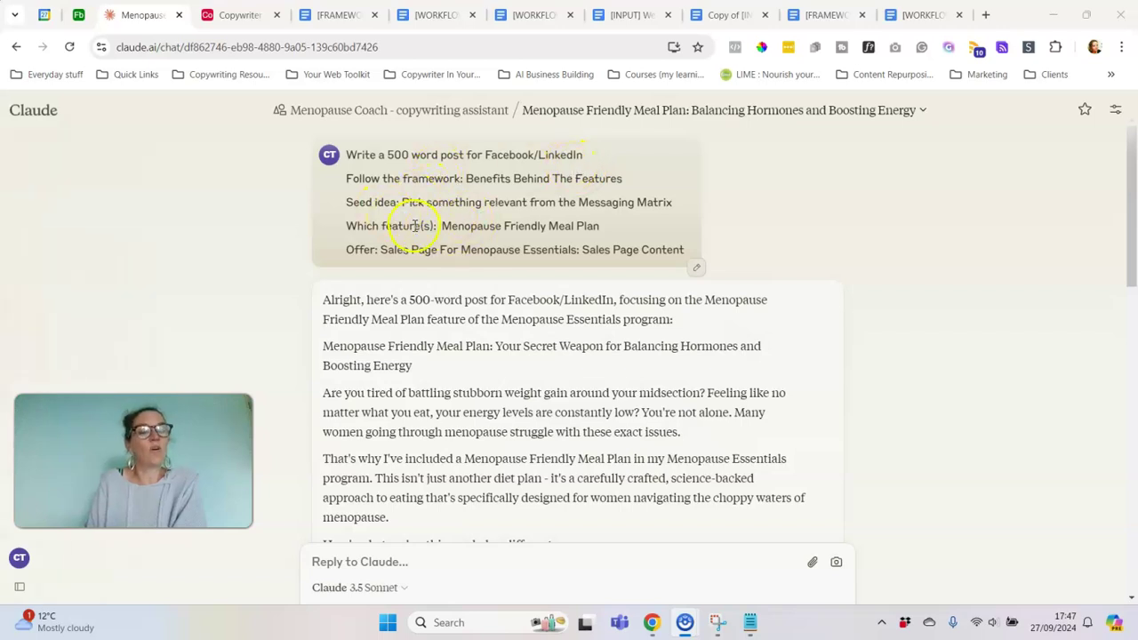
From the Menopause Coach project page, request a 500-word Facebook/LinkedIn post promoting the sales page
{"action": "left_click", "coordinate": [495, 119]}
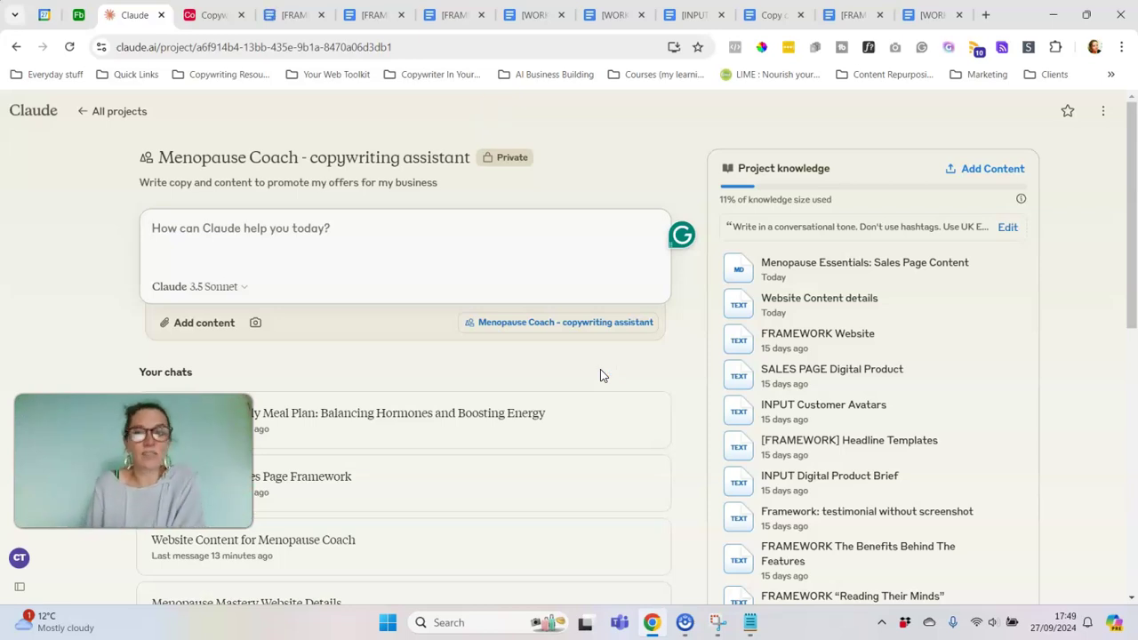
{"action": "scroll", "coordinate": [1006, 394], "scroll_direction": "down", "scroll_amount": 3}
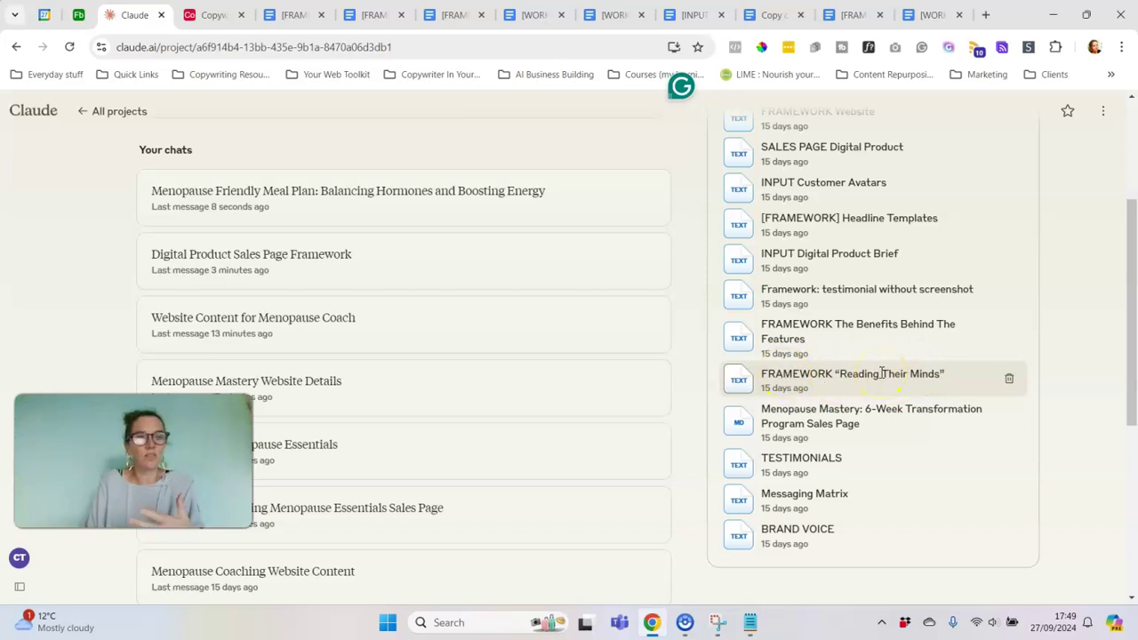
{"action": "scroll", "coordinate": [882, 374], "scroll_direction": "up", "scroll_amount": 3}
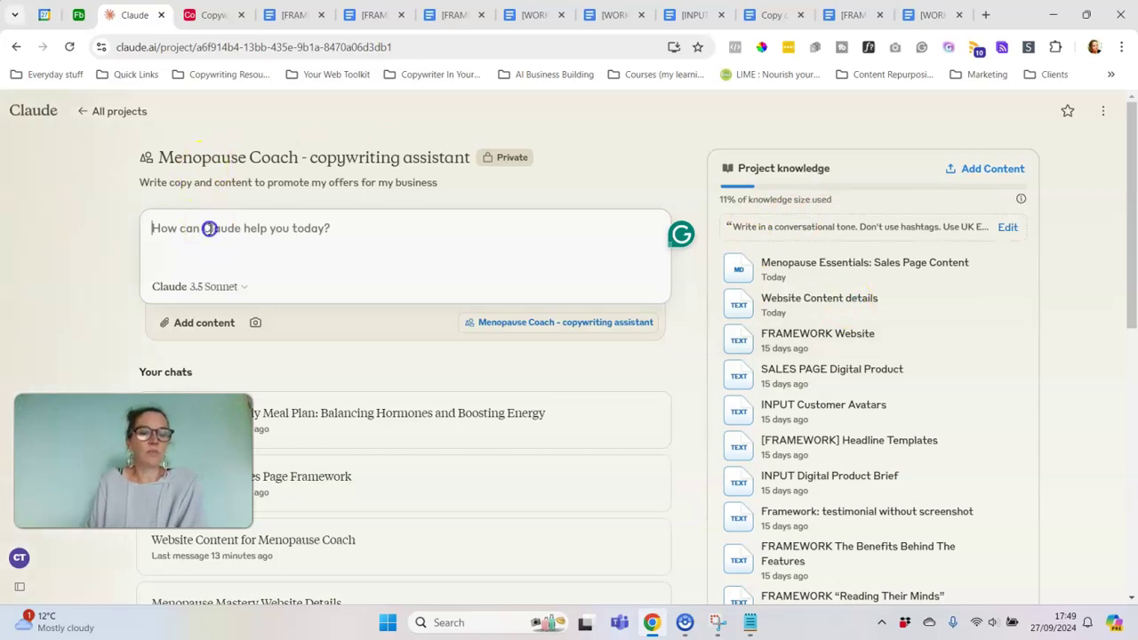
{"action": "type", "text": "Write a 500 word post for Facebook/LinkedIn  Follow the framework: Reading Their Minds  Seed idea: Pick something relevant from the Messaging Matrix  Offer: Sales Page For Menopause Essentials: Sales Page Content"}
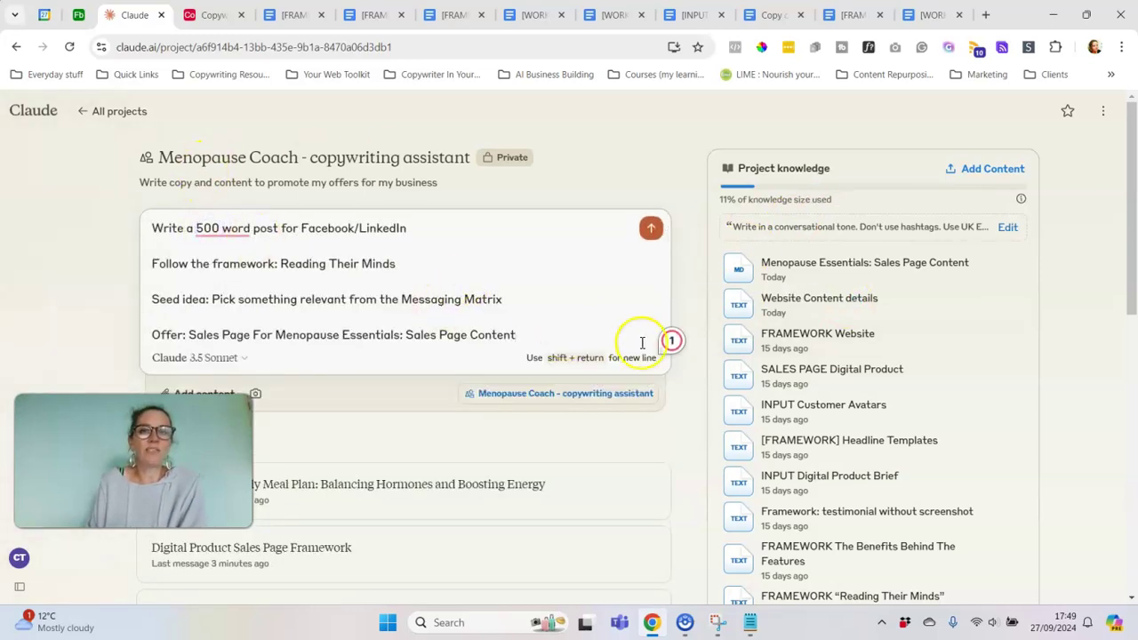
{"action": "left_click", "coordinate": [652, 228]}
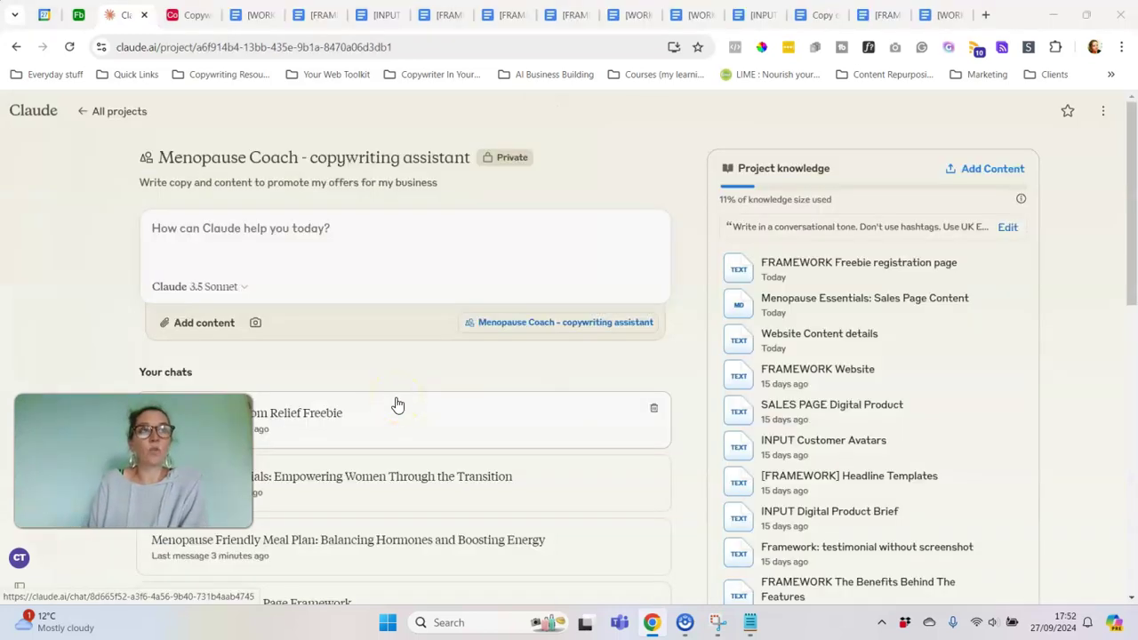
Request a 5-Day Menopause Reset freebie registration page based on the freebie registration framework
{"action": "left_click", "coordinate": [406, 406]}
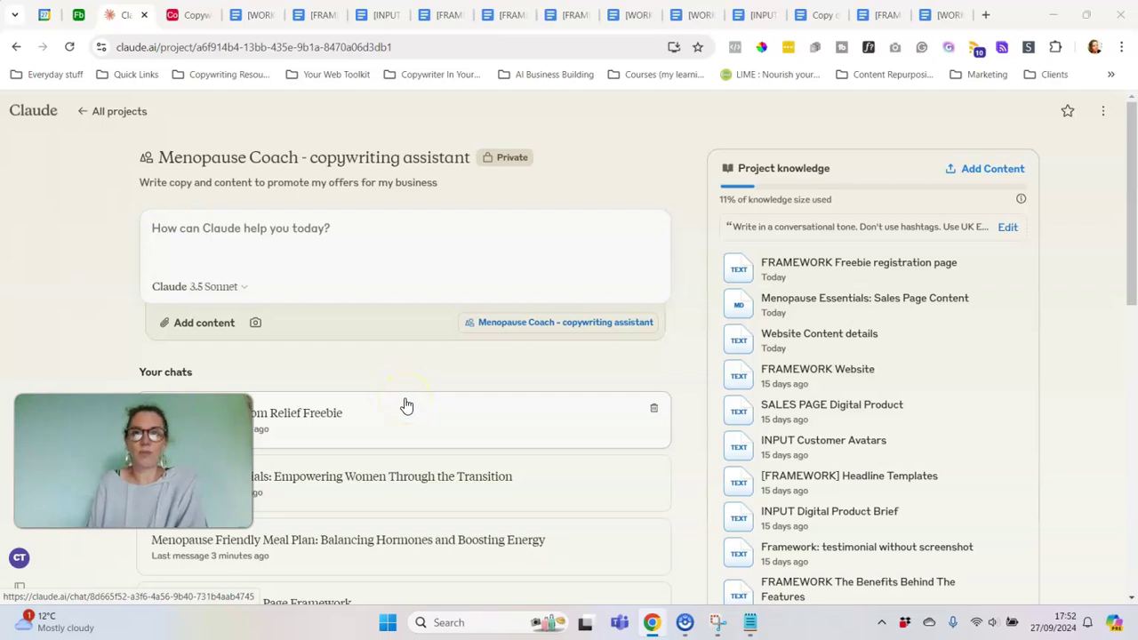
{"action": "mouse_move", "coordinate": [859, 269]}
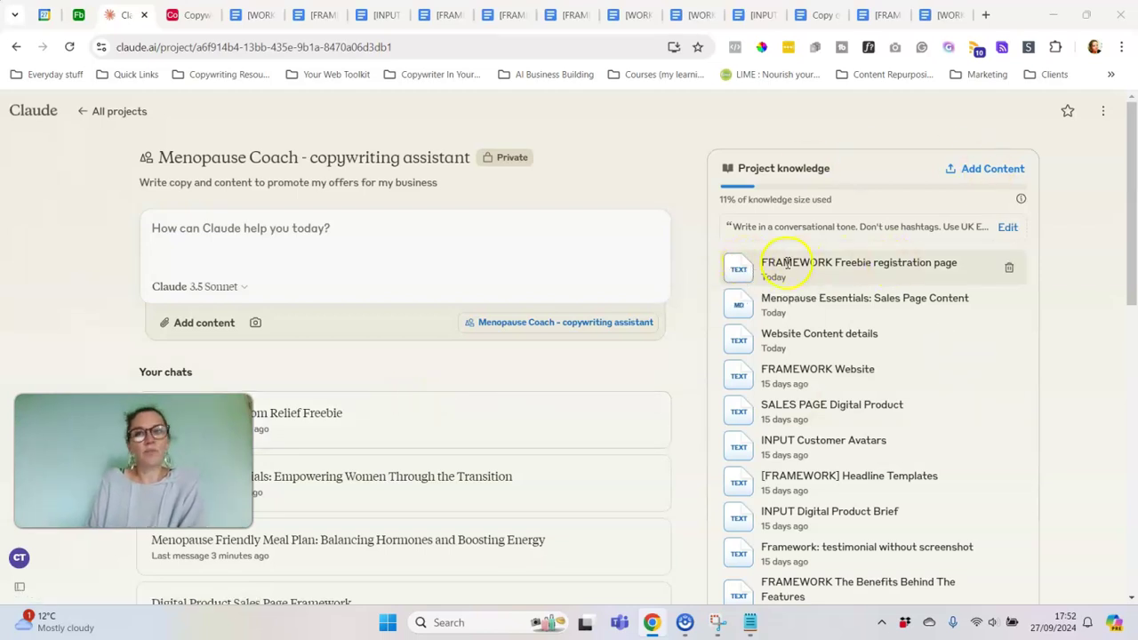
{"action": "left_click_drag", "start_coordinate": [836, 262], "coordinate": [894, 263]}
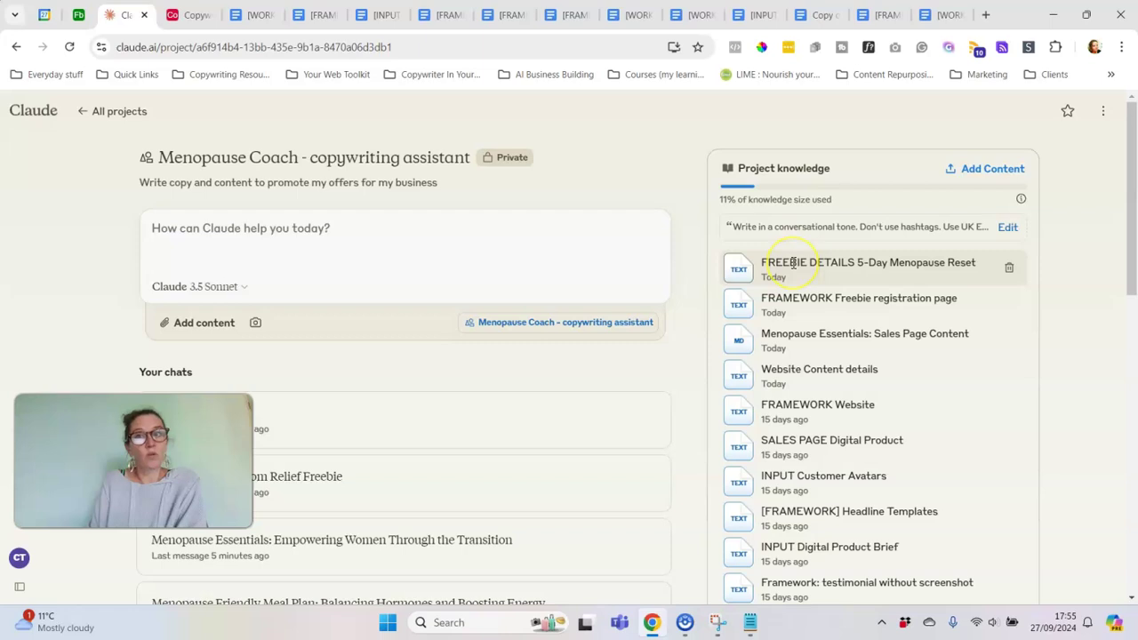
{"action": "type", "text": "Fill out the FRAMEWORK Freebie registration pagedocument using information from the FREEBIE DETAILS 5-Day Menopause Reset document.  Supply 5 versions of the Headline and 5 versions of the Subheadline. Use the [FRAMEWORK] Headline Templates document to create a variety of headlines and subheadlines based on different formulas.  Write using my brand voice details"}
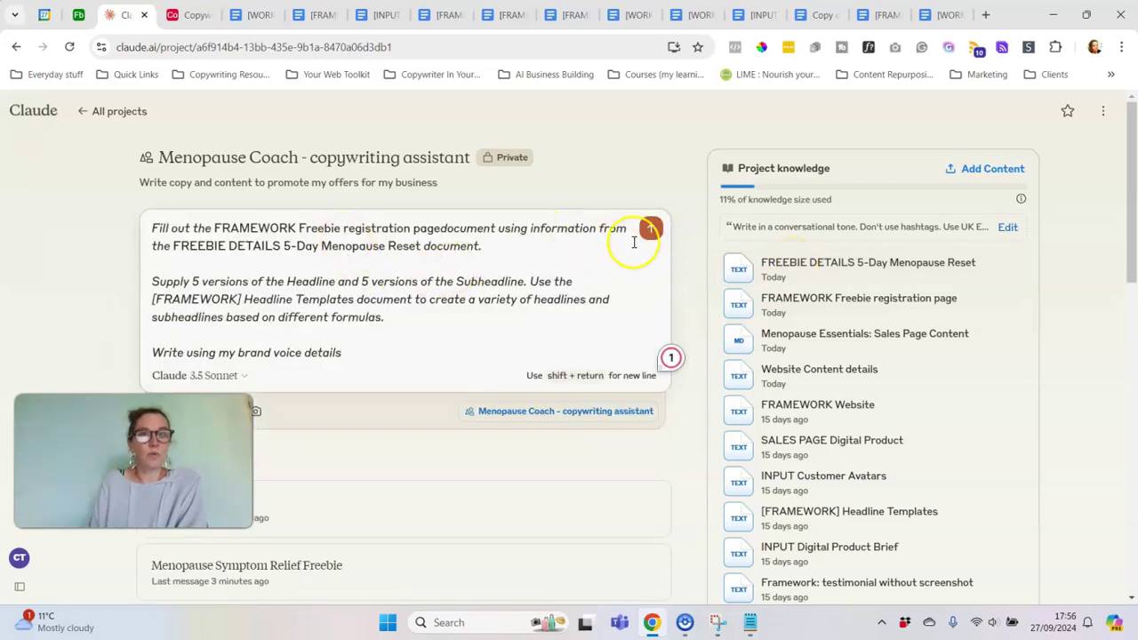
{"action": "left_click", "coordinate": [649, 231]}
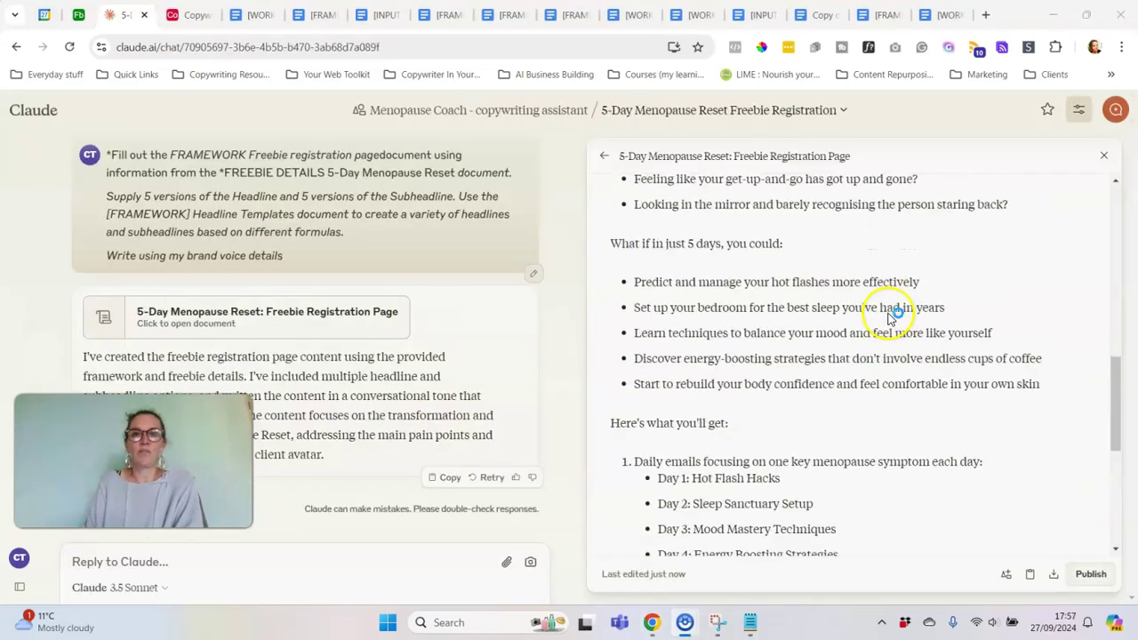
Save the generated registration page copy to the project's knowledge
{"action": "scroll", "coordinate": [892, 318], "scroll_direction": "down", "scroll_amount": 2}
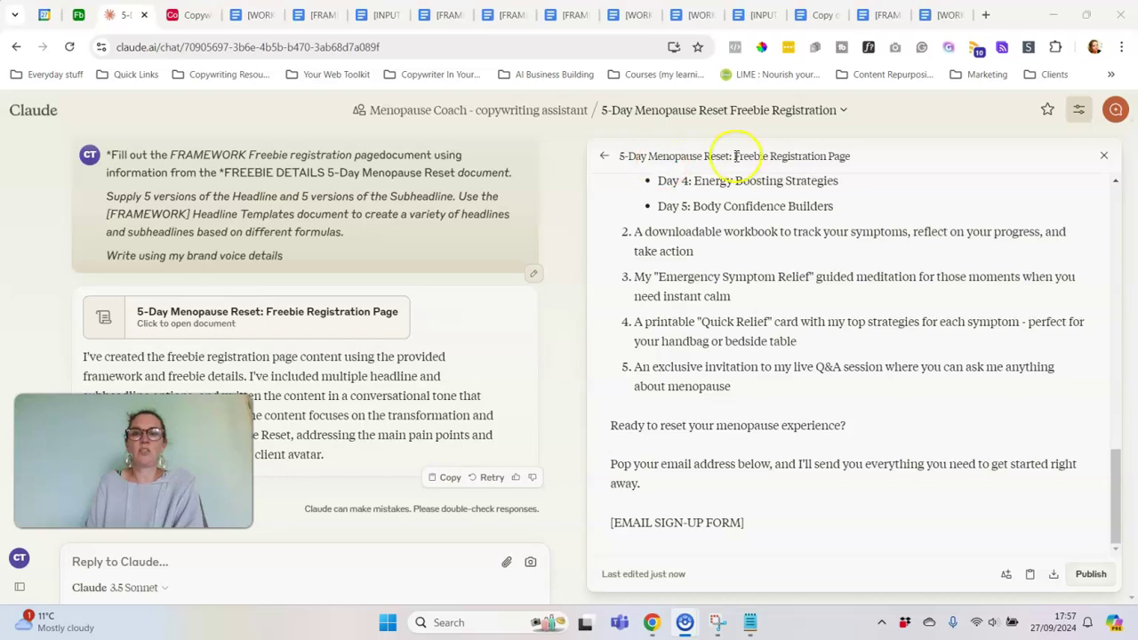
{"action": "left_click", "coordinate": [1007, 578]}
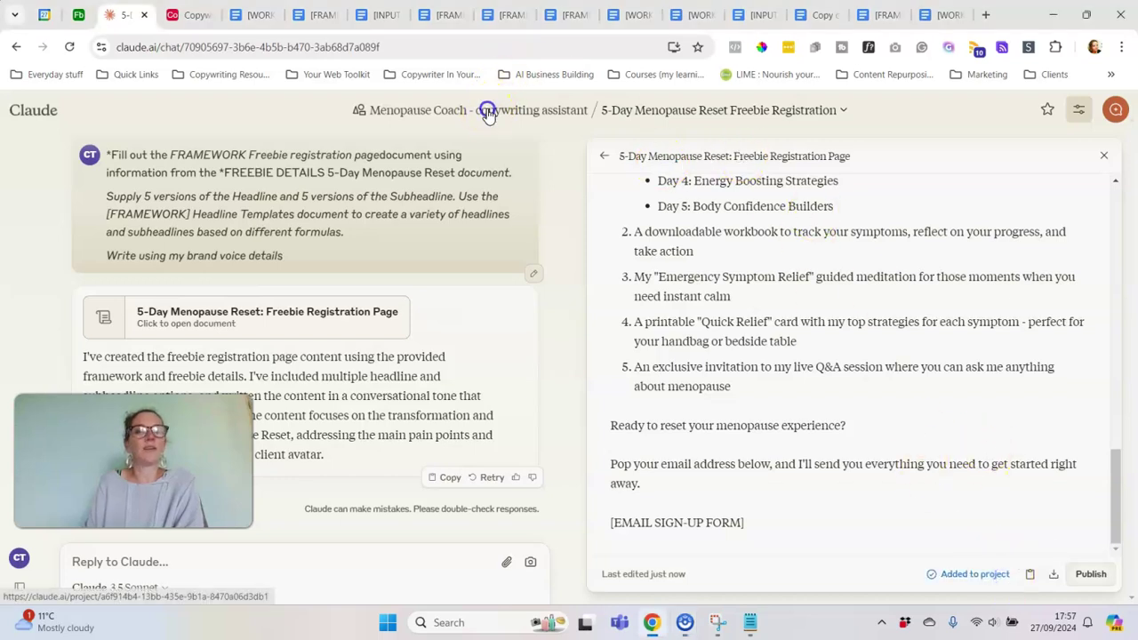
{"action": "left_click", "coordinate": [488, 110]}
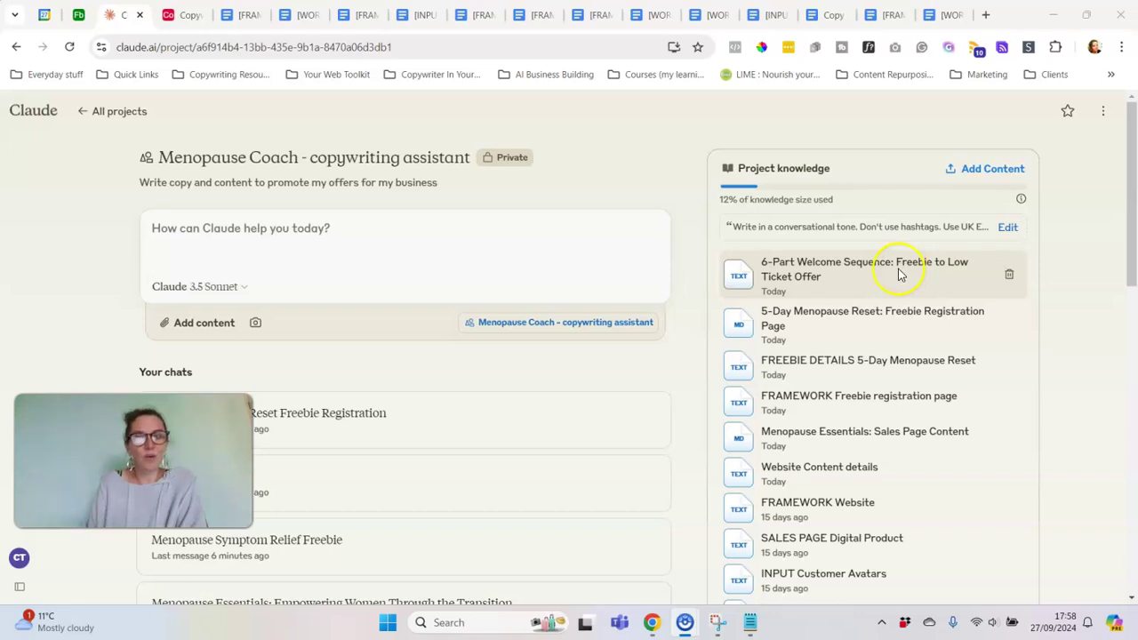
Request a six-email welcome series leading freebie subscribers to the Menopause Essentials program
{"action": "type", "text": "I want you to write a series of 6 emails following the email structures from the [FRAMEWORK] Welcome Sequence from Freebie. Use the information from the [INPUT] Welcome Sequence From Freebie document. Use my brand voice when writing the emails. The sign off for all the emails is: Cheers, Cathy x"}
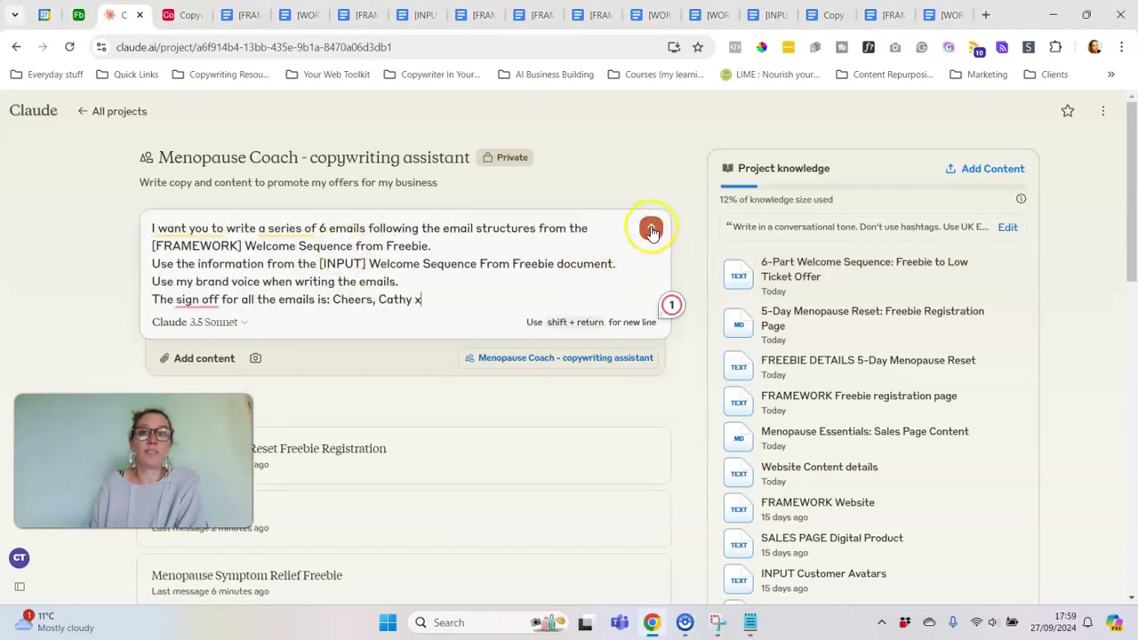
{"action": "left_click", "coordinate": [650, 229]}
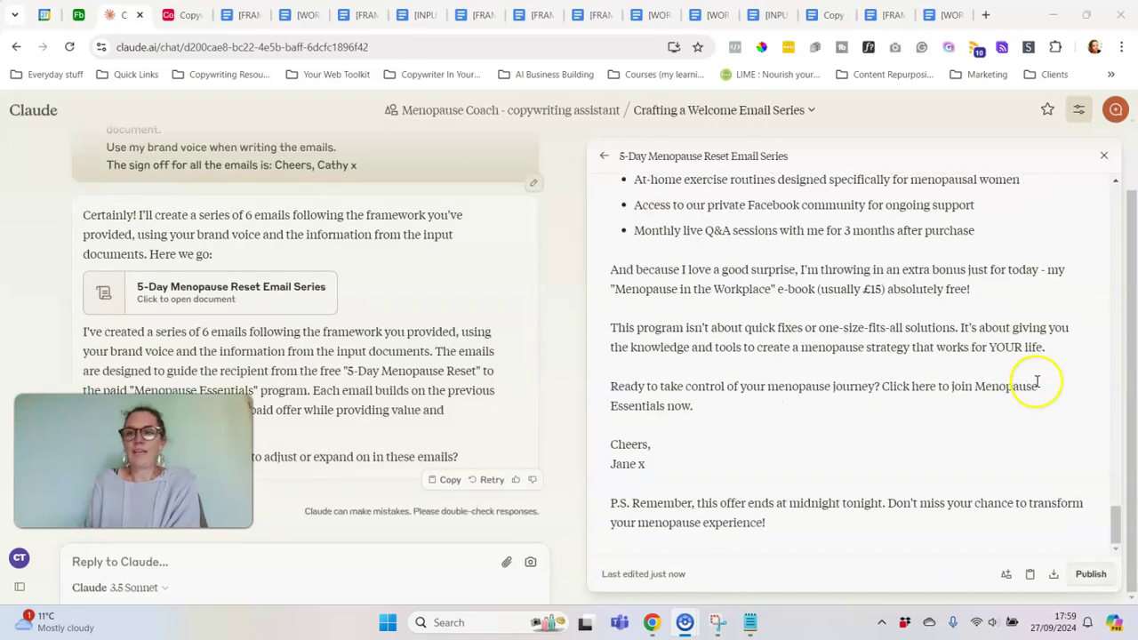
{"action": "left_click_drag", "start_coordinate": [1132, 526], "coordinate": [1110, 169]}
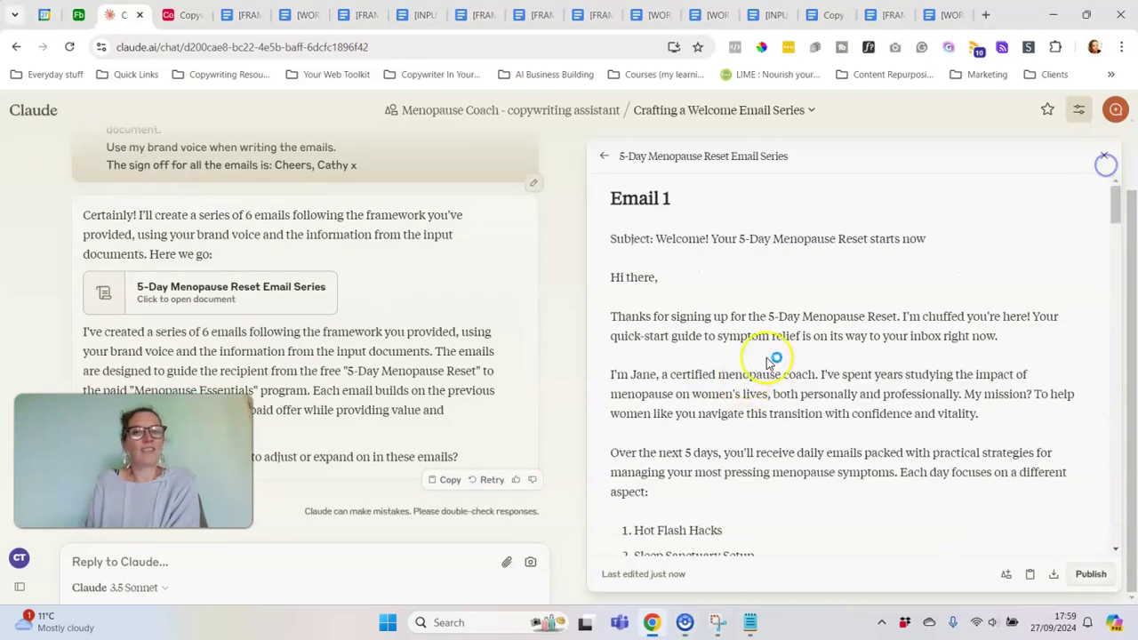
Read through the generated 5-Day Menopause Reset email series, then close the artifact
{"action": "scroll", "coordinate": [832, 290], "scroll_direction": "down", "scroll_amount": 1}
{"action": "scroll", "coordinate": [841, 292], "scroll_direction": "down", "scroll_amount": 5}
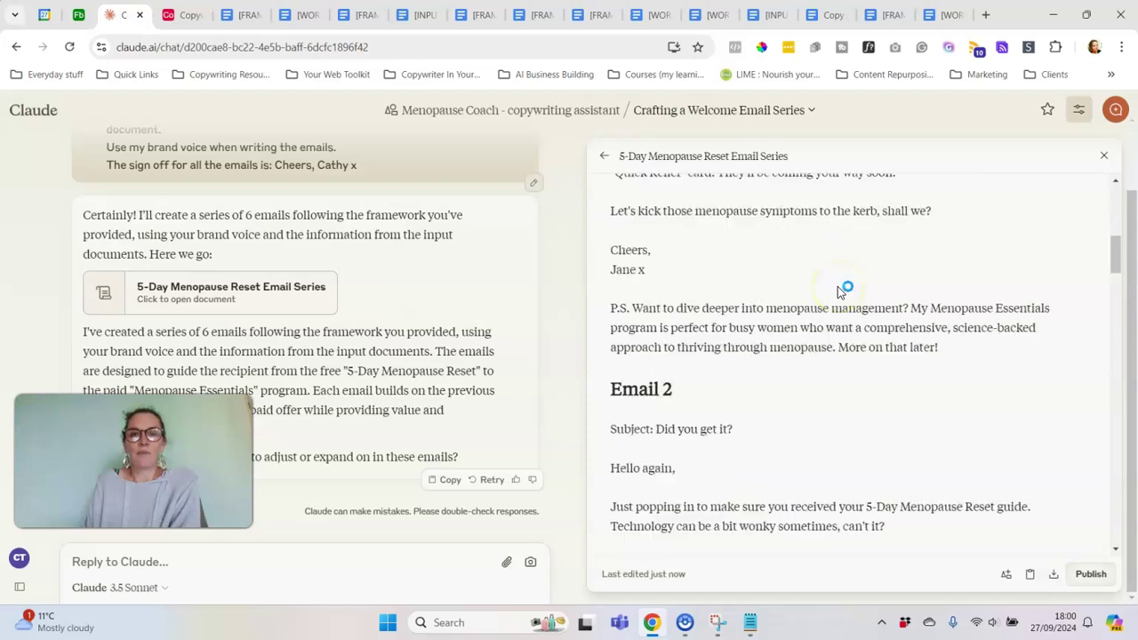
{"action": "scroll", "coordinate": [840, 292], "scroll_direction": "down", "scroll_amount": 10}
{"action": "scroll", "coordinate": [859, 329], "scroll_direction": "down", "scroll_amount": 4}
{"action": "scroll", "coordinate": [858, 332], "scroll_direction": "down", "scroll_amount": 1}
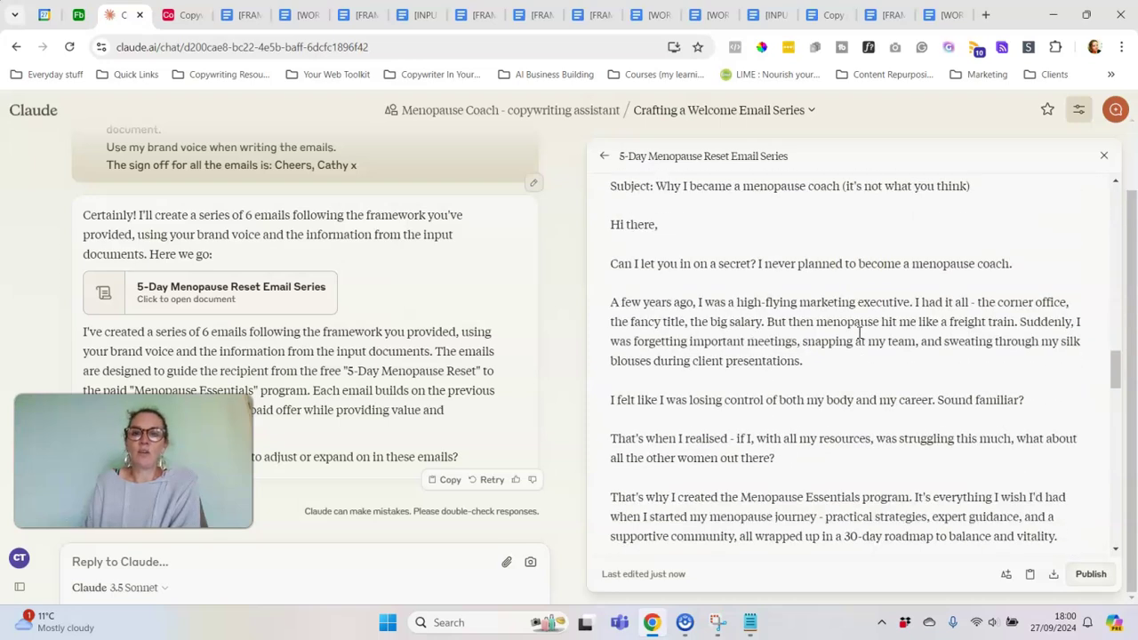
{"action": "scroll", "coordinate": [859, 333], "scroll_direction": "down", "scroll_amount": 1}
{"action": "scroll", "coordinate": [859, 332], "scroll_direction": "down", "scroll_amount": 2}
{"action": "scroll", "coordinate": [800, 338], "scroll_direction": "down", "scroll_amount": 1}
{"action": "left_click_drag", "start_coordinate": [735, 347], "coordinate": [844, 376]}
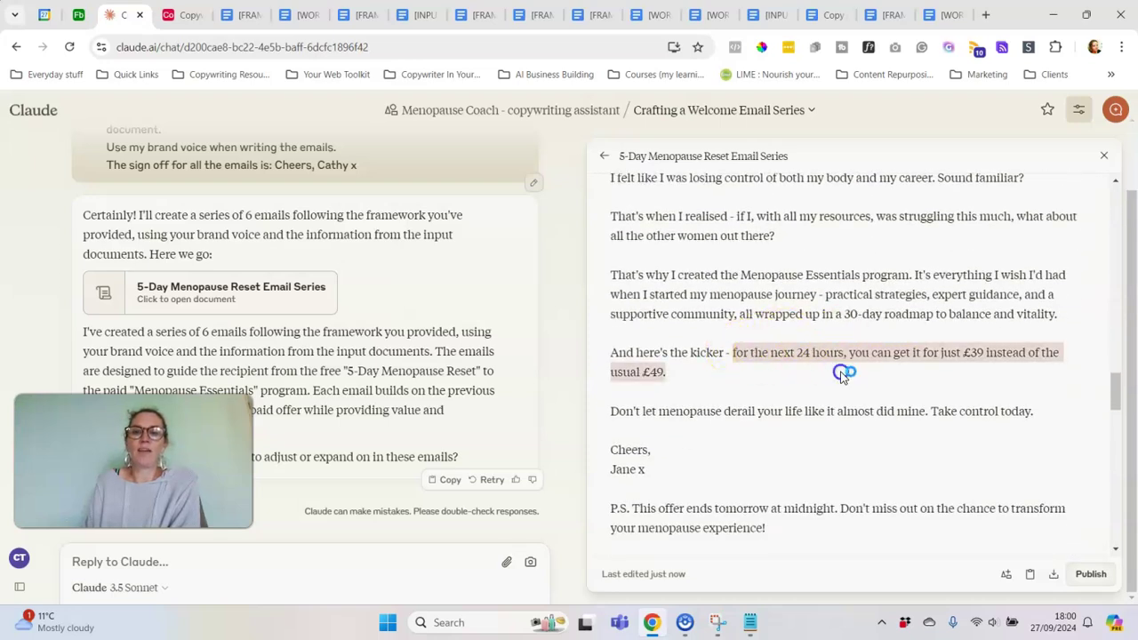
{"action": "scroll", "coordinate": [854, 383], "scroll_direction": "down", "scroll_amount": 3}
{"action": "scroll", "coordinate": [867, 384], "scroll_direction": "down", "scroll_amount": 4}
{"action": "scroll", "coordinate": [864, 380], "scroll_direction": "up", "scroll_amount": 10}
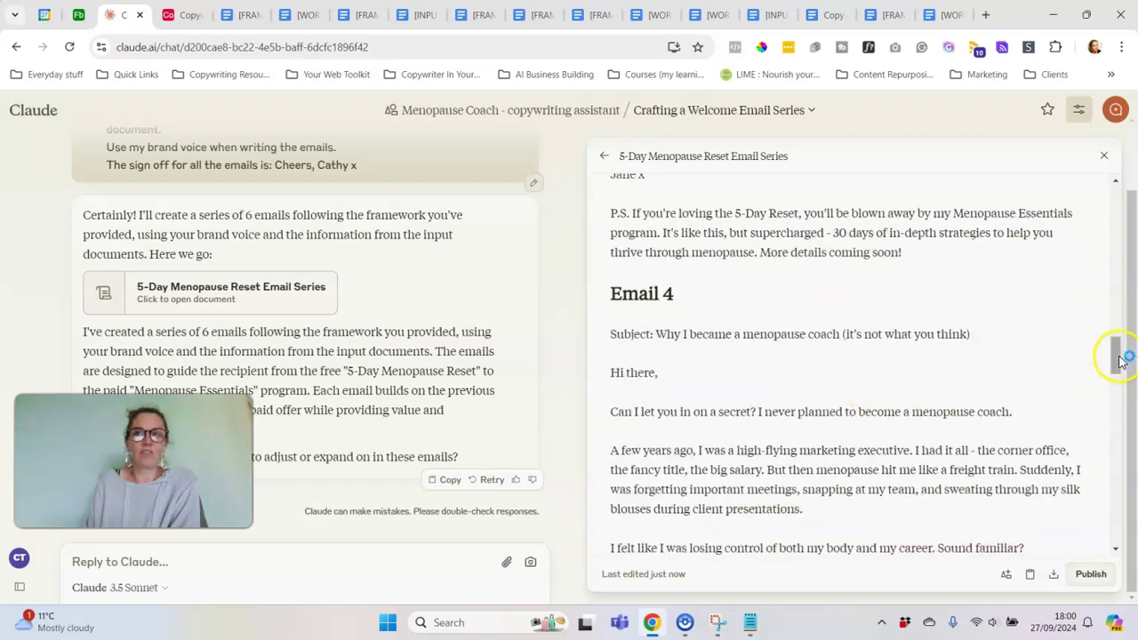
{"action": "left_click_drag", "start_coordinate": [1117, 357], "coordinate": [1090, 181]}
{"action": "left_click", "coordinate": [1104, 155]}
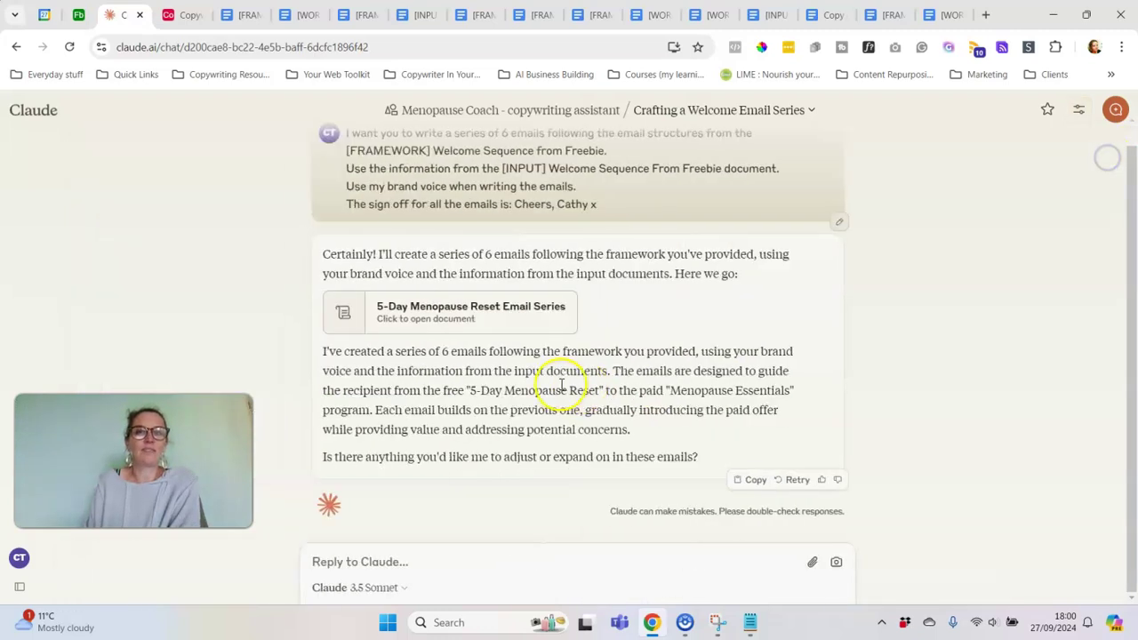
Back on the project page, preview the Website Content details file and close it
{"action": "key", "text": "alt+Left"}
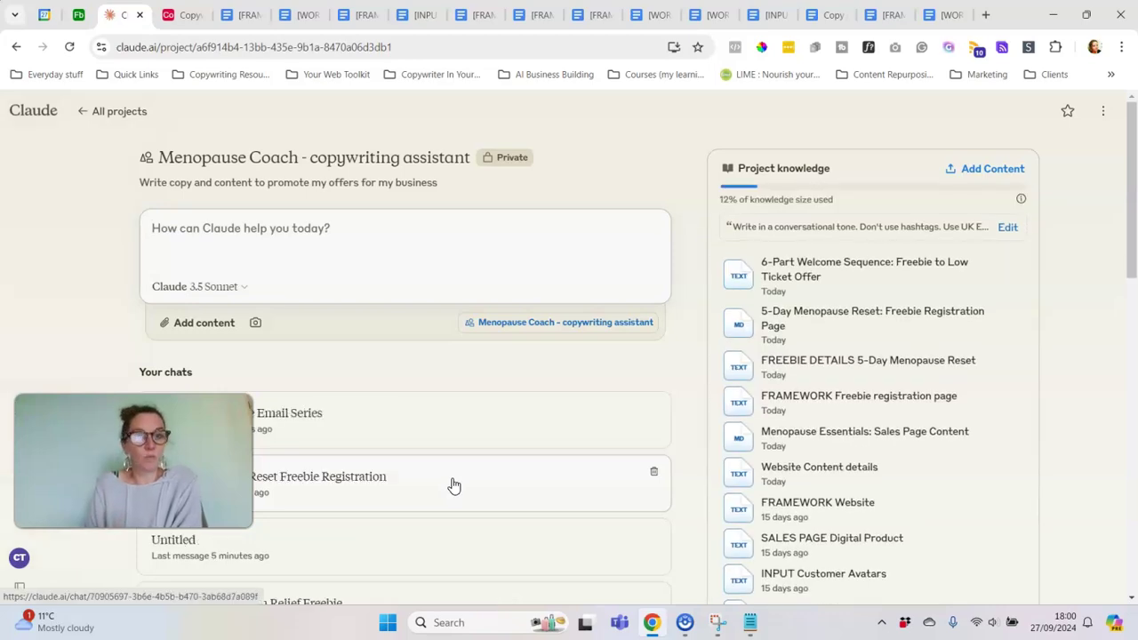
{"action": "scroll", "coordinate": [773, 422], "scroll_direction": "down", "scroll_amount": 1}
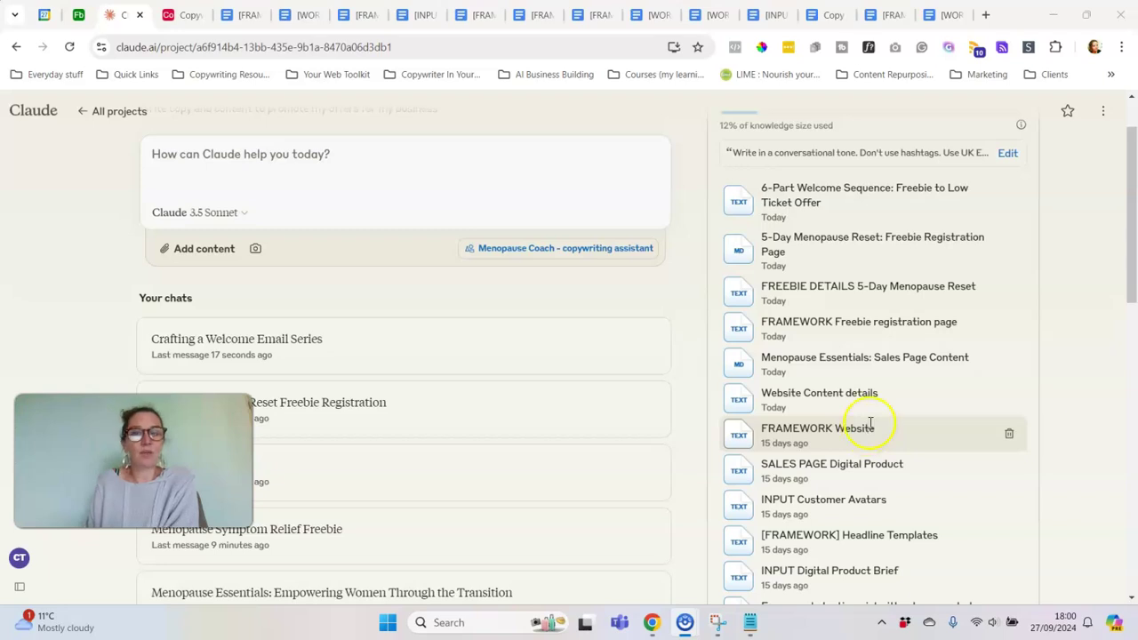
{"action": "left_click", "coordinate": [773, 394]}
{"action": "scroll", "coordinate": [614, 303], "scroll_direction": "down", "scroll_amount": 2}
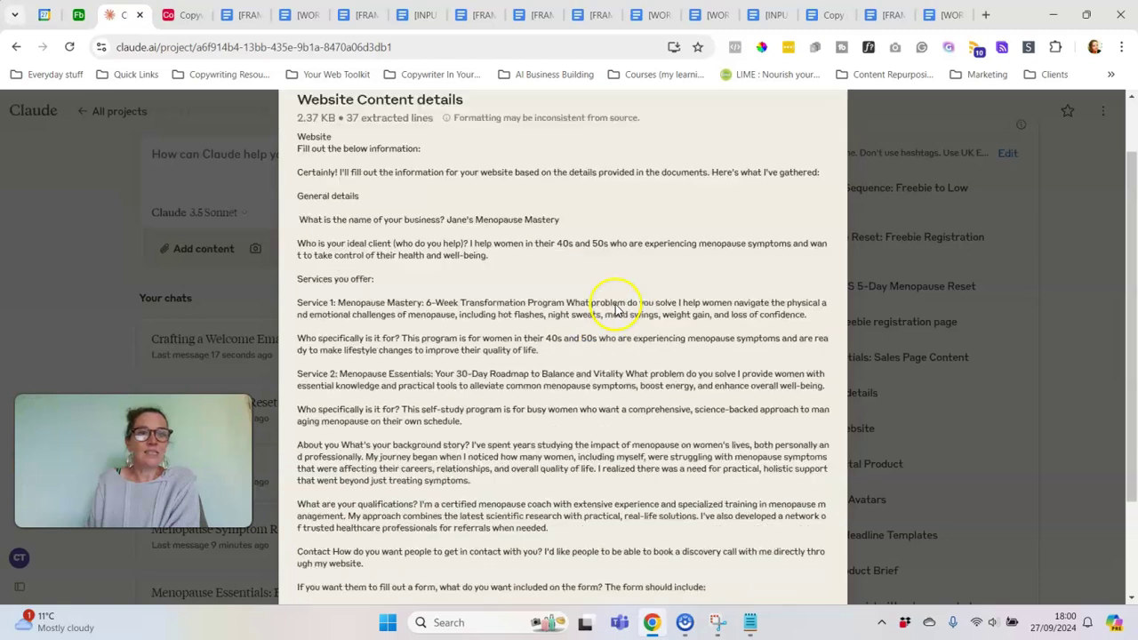
{"action": "scroll", "coordinate": [623, 311], "scroll_direction": "down", "scroll_amount": 3}
{"action": "scroll", "coordinate": [623, 311], "scroll_direction": "up", "scroll_amount": 3}
{"action": "key", "text": "Escape"}
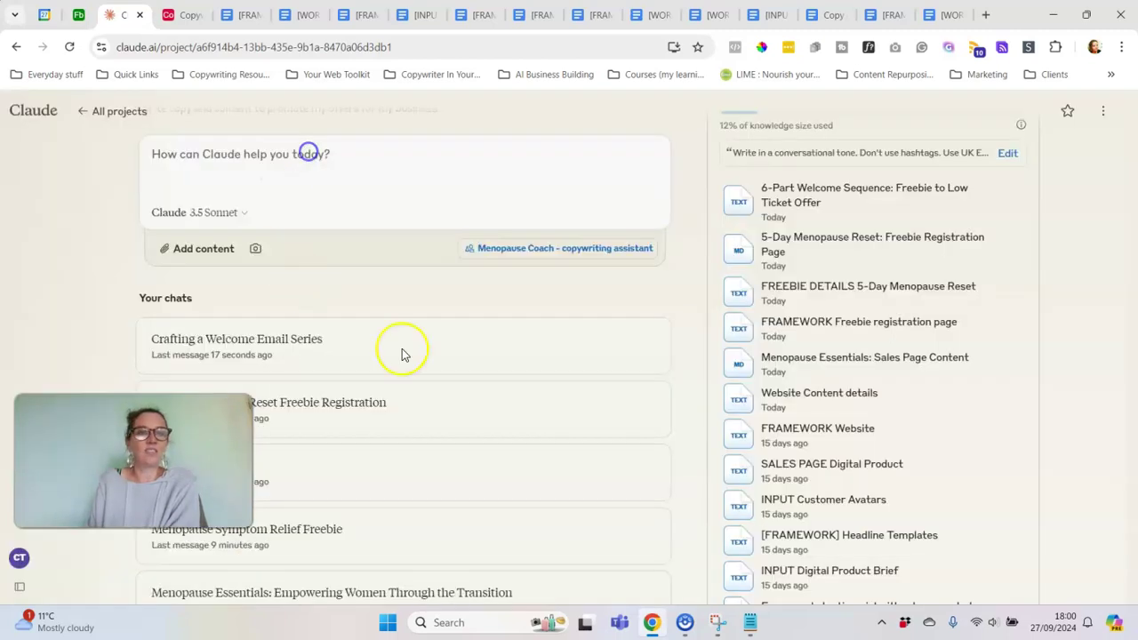
Send the website framework prompt asking for full website copy in the brand voice
{"action": "left_click", "coordinate": [241, 155]}
{"action": "type", "text": "Fill out the [FRAMEWORK] Website document using information from the Website Content details document. Write using my brand voice details."}
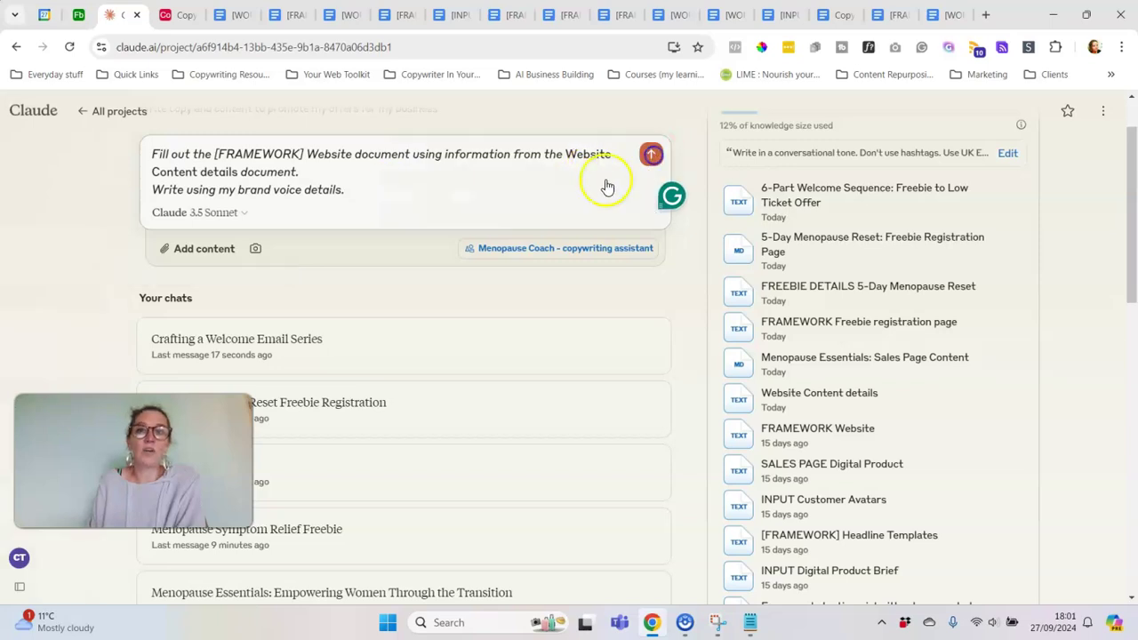
{"action": "key", "text": "Return"}
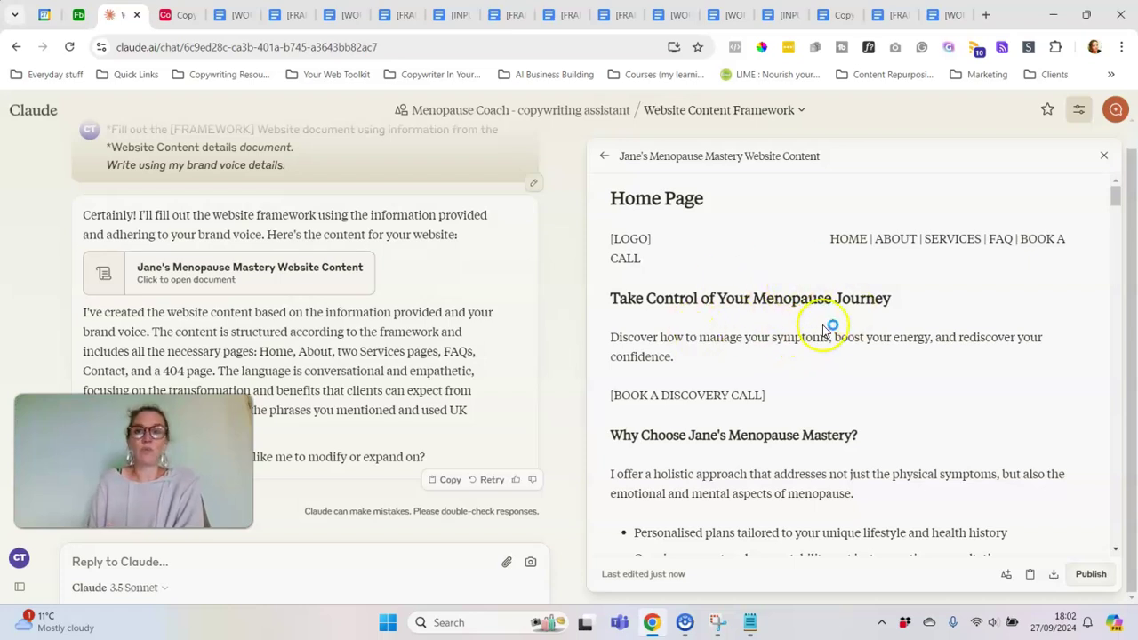
{"action": "scroll", "coordinate": [831, 328], "scroll_direction": "down", "scroll_amount": 3}
{"action": "scroll", "coordinate": [827, 329], "scroll_direction": "down", "scroll_amount": 2}
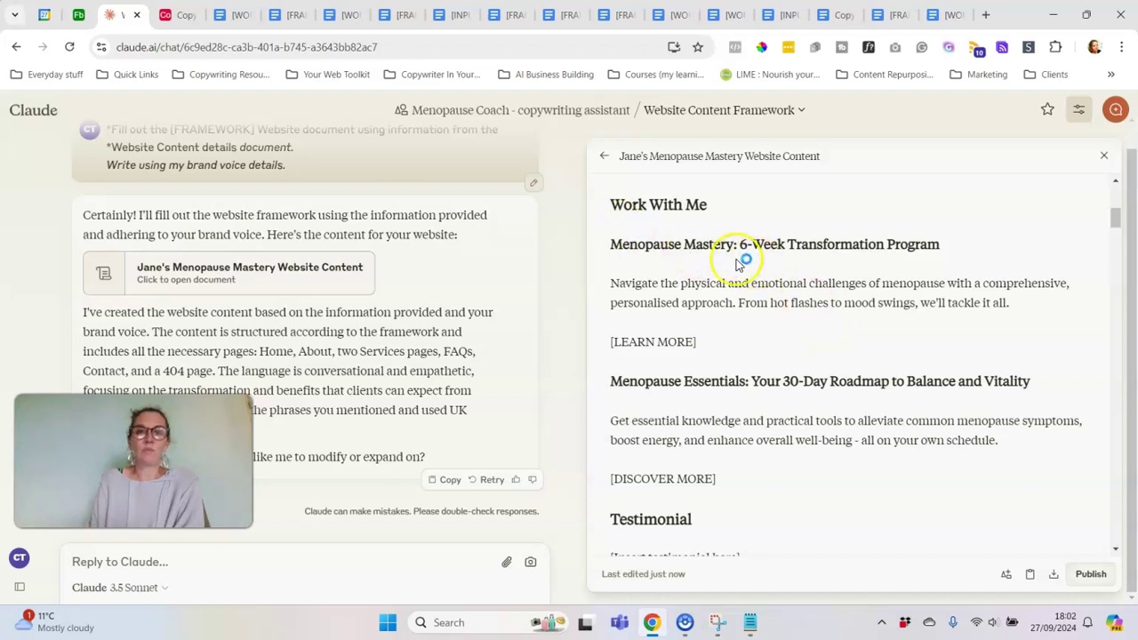
{"action": "left_click_drag", "start_coordinate": [656, 241], "coordinate": [940, 244]}
{"action": "left_click_drag", "start_coordinate": [757, 380], "coordinate": [996, 381]}
{"action": "scroll", "coordinate": [851, 376], "scroll_direction": "down", "scroll_amount": 3}
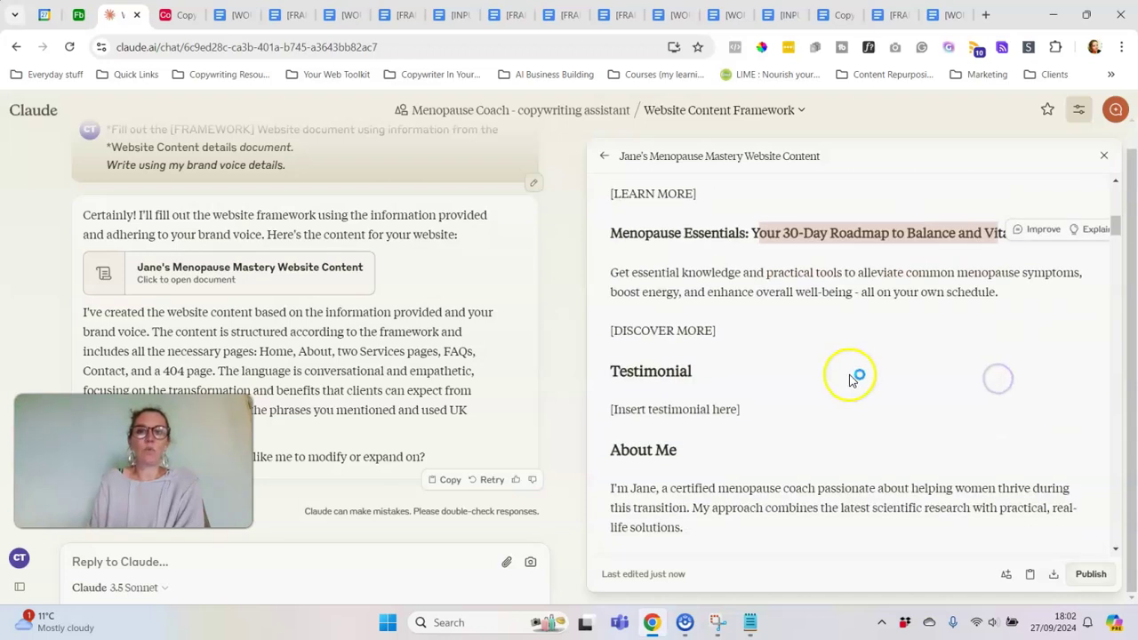
{"action": "scroll", "coordinate": [852, 374], "scroll_direction": "down", "scroll_amount": 3}
{"action": "scroll", "coordinate": [852, 375], "scroll_direction": "down", "scroll_amount": 5}
{"action": "scroll", "coordinate": [922, 247], "scroll_direction": "up", "scroll_amount": 2}
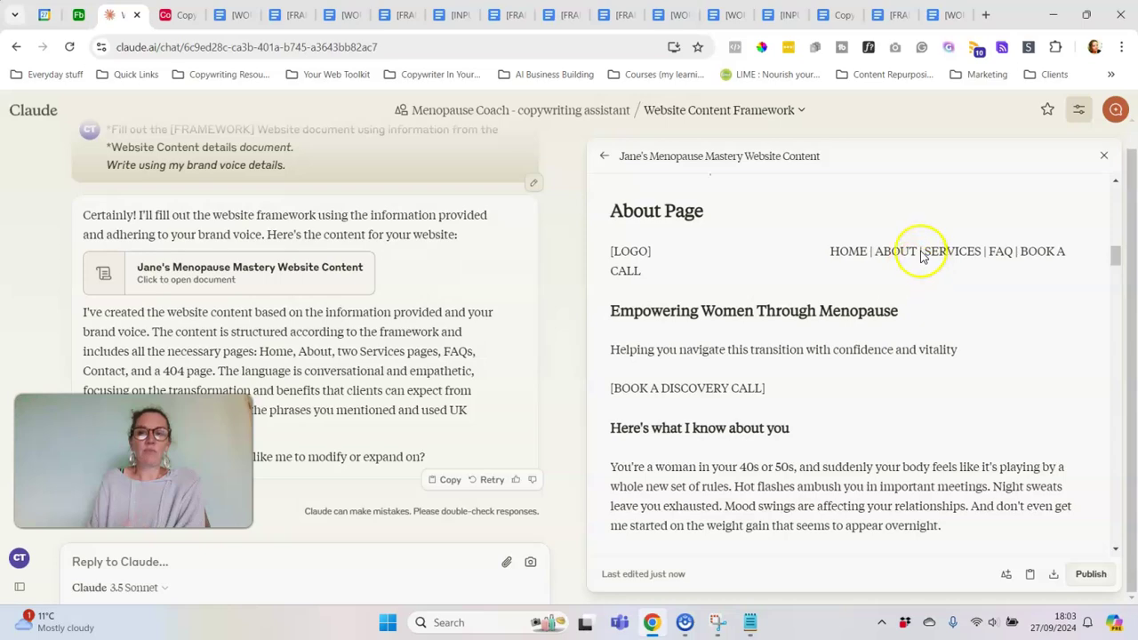
{"action": "scroll", "coordinate": [905, 308], "scroll_direction": "down", "scroll_amount": 5}
{"action": "scroll", "coordinate": [897, 305], "scroll_direction": "down", "scroll_amount": 5}
{"action": "scroll", "coordinate": [904, 310], "scroll_direction": "down", "scroll_amount": 3}
{"action": "scroll", "coordinate": [904, 310], "scroll_direction": "down", "scroll_amount": 2}
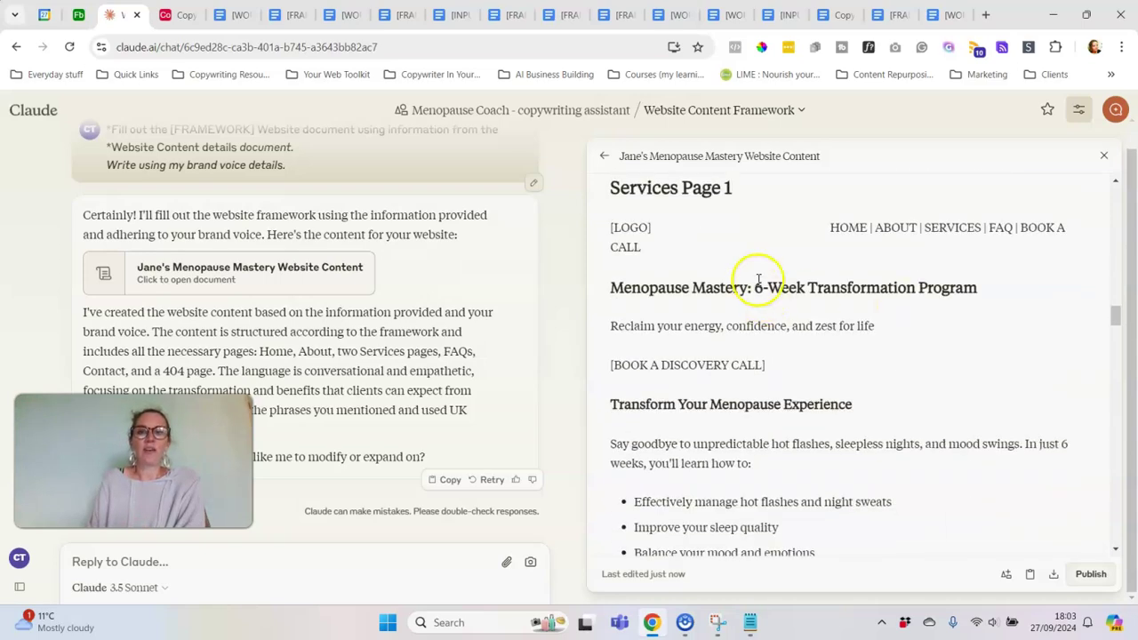
{"action": "left_click_drag", "start_coordinate": [695, 287], "coordinate": [968, 287]}
{"action": "scroll", "coordinate": [955, 315], "scroll_direction": "down", "scroll_amount": 1}
{"action": "scroll", "coordinate": [933, 335], "scroll_direction": "down", "scroll_amount": 5}
{"action": "scroll", "coordinate": [934, 335], "scroll_direction": "down", "scroll_amount": 3}
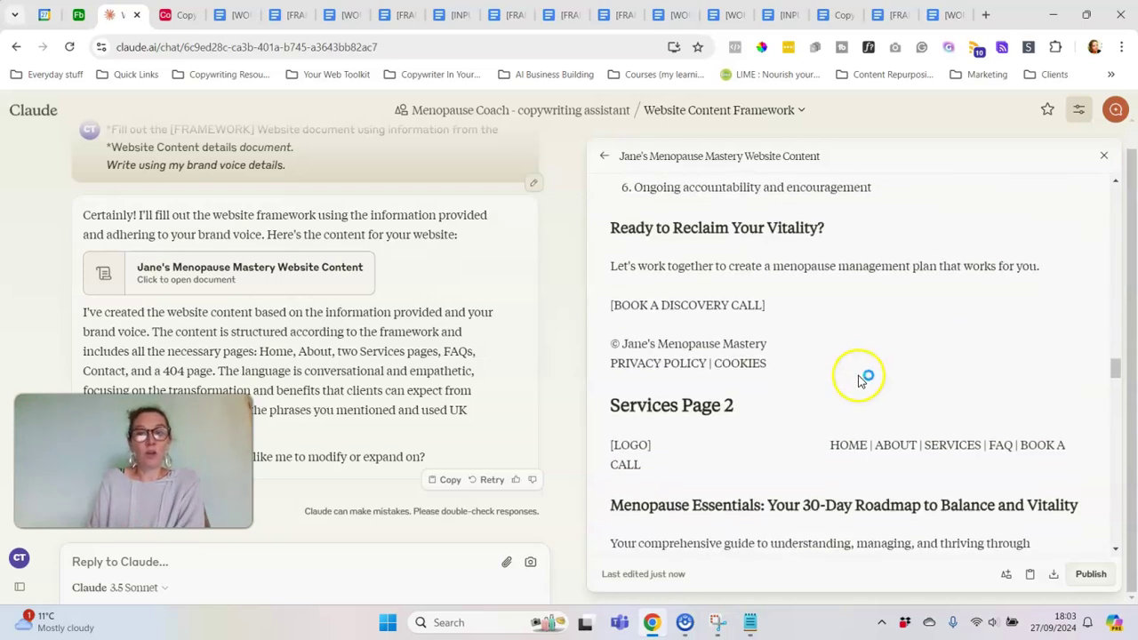
{"action": "scroll", "coordinate": [859, 376], "scroll_direction": "down", "scroll_amount": 3}
{"action": "scroll", "coordinate": [1003, 400], "scroll_direction": "down", "scroll_amount": 5}
{"action": "scroll", "coordinate": [1016, 380], "scroll_direction": "down", "scroll_amount": 5}
{"action": "scroll", "coordinate": [922, 376], "scroll_direction": "down", "scroll_amount": 5}
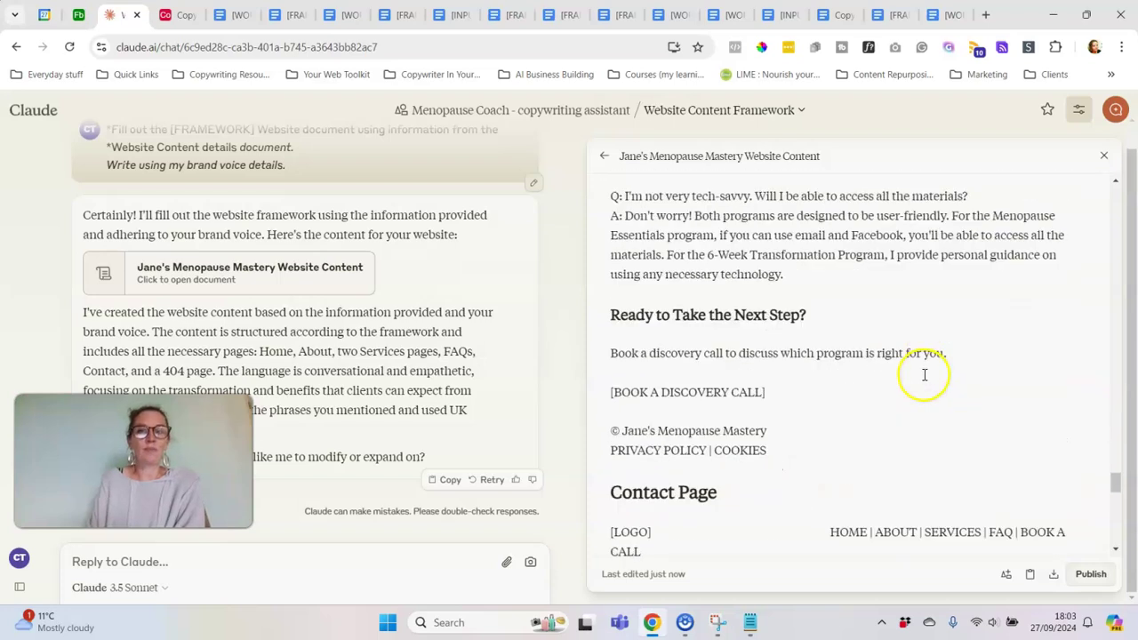
{"action": "scroll", "coordinate": [922, 379], "scroll_direction": "down", "scroll_amount": 4}
{"action": "scroll", "coordinate": [922, 381], "scroll_direction": "down", "scroll_amount": 4}
{"action": "scroll", "coordinate": [890, 385], "scroll_direction": "down", "scroll_amount": 3}
{"action": "scroll", "coordinate": [877, 389], "scroll_direction": "up", "scroll_amount": 3}
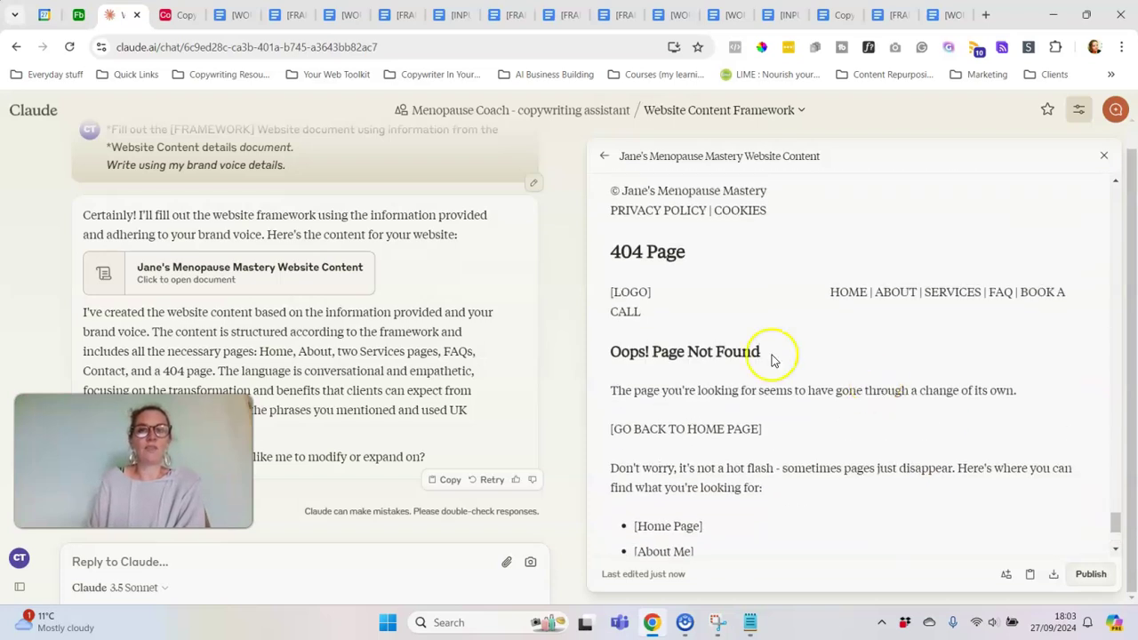
{"action": "left_click_drag", "start_coordinate": [652, 397], "coordinate": [1014, 392]}
{"action": "left_click", "coordinate": [972, 441]}
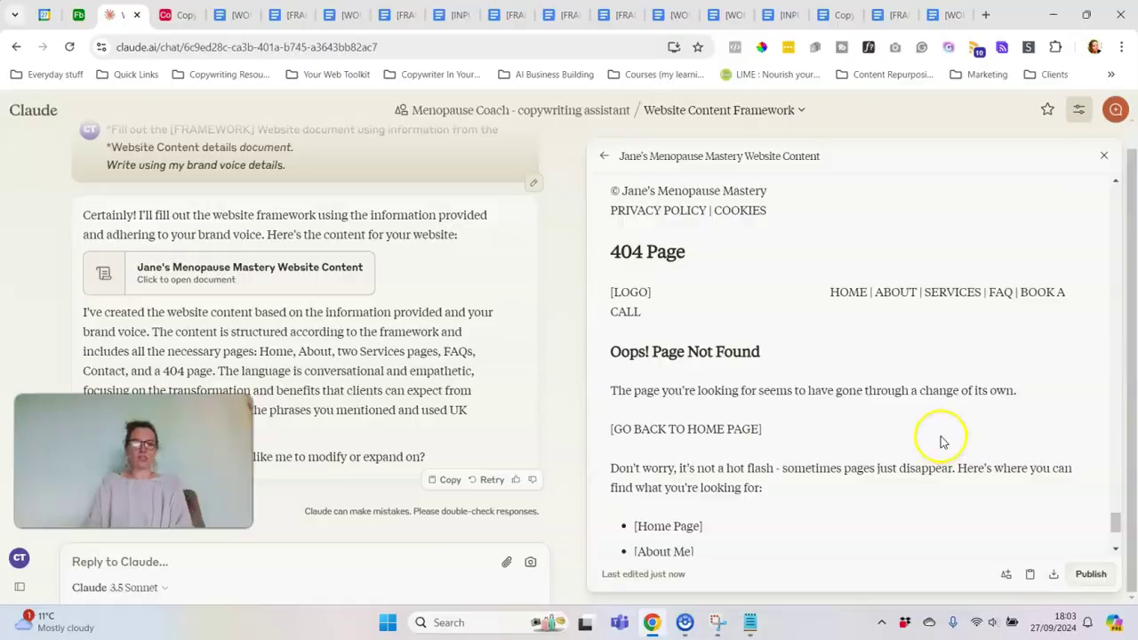